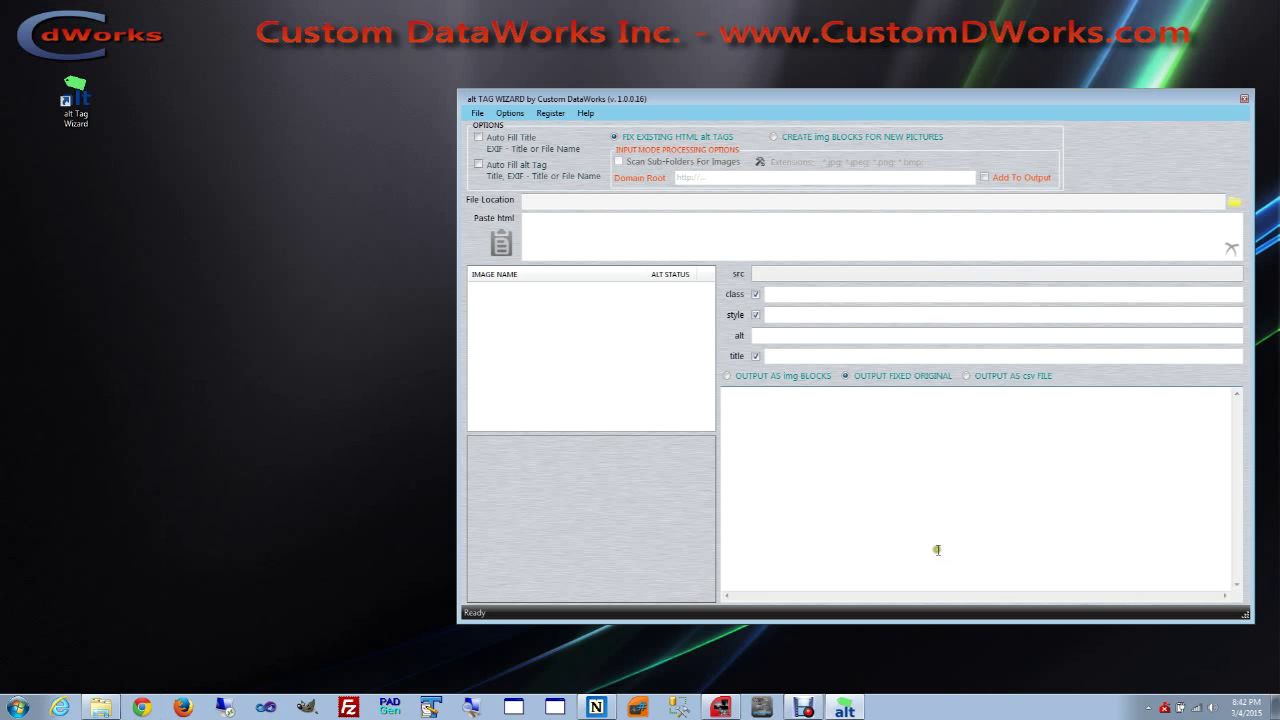
Review the convertible water bottle picture's title in the photo manager, then close it unchanged.
{"action": "left_click", "coordinate": [734, 711]}
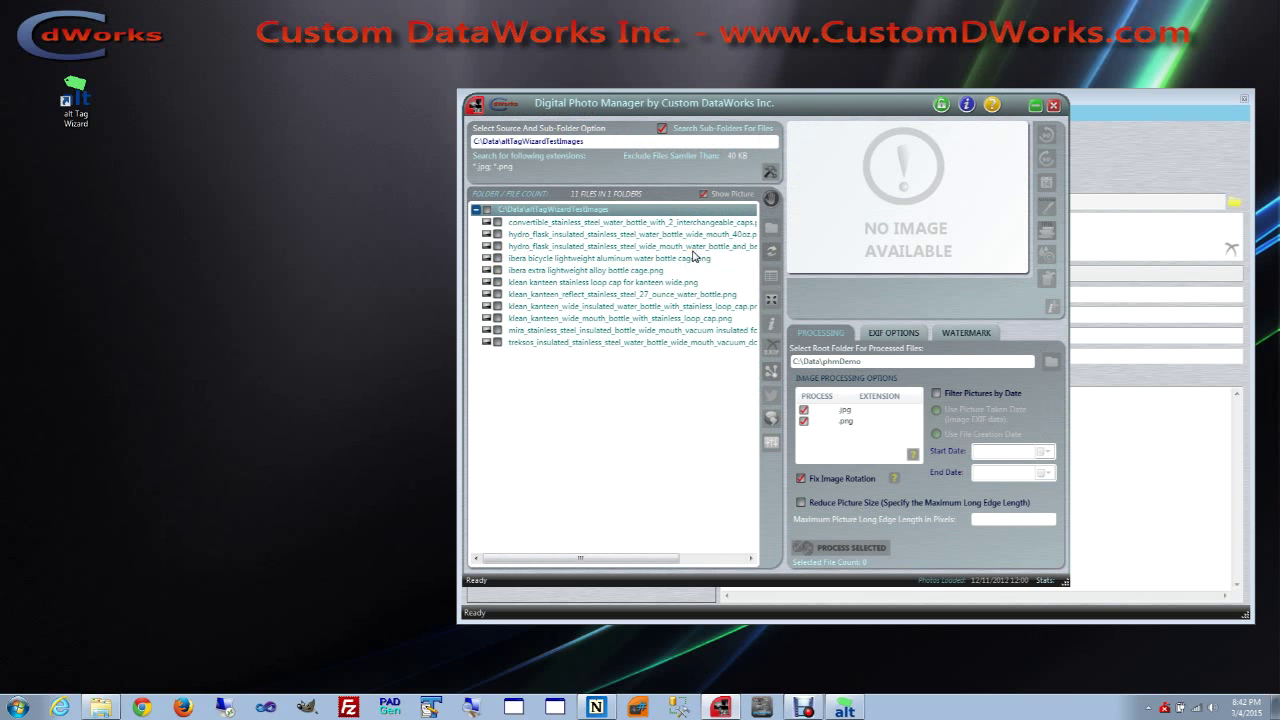
{"action": "left_click", "coordinate": [626, 229]}
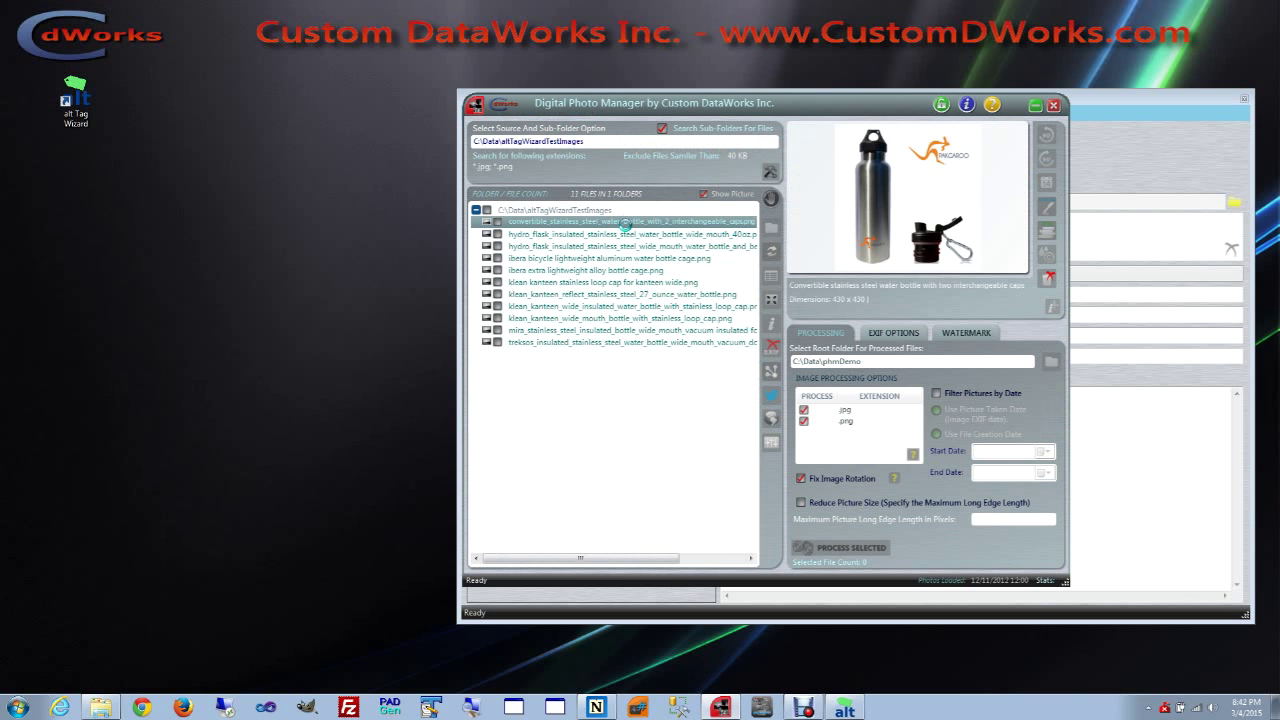
{"action": "left_click", "coordinate": [1047, 232]}
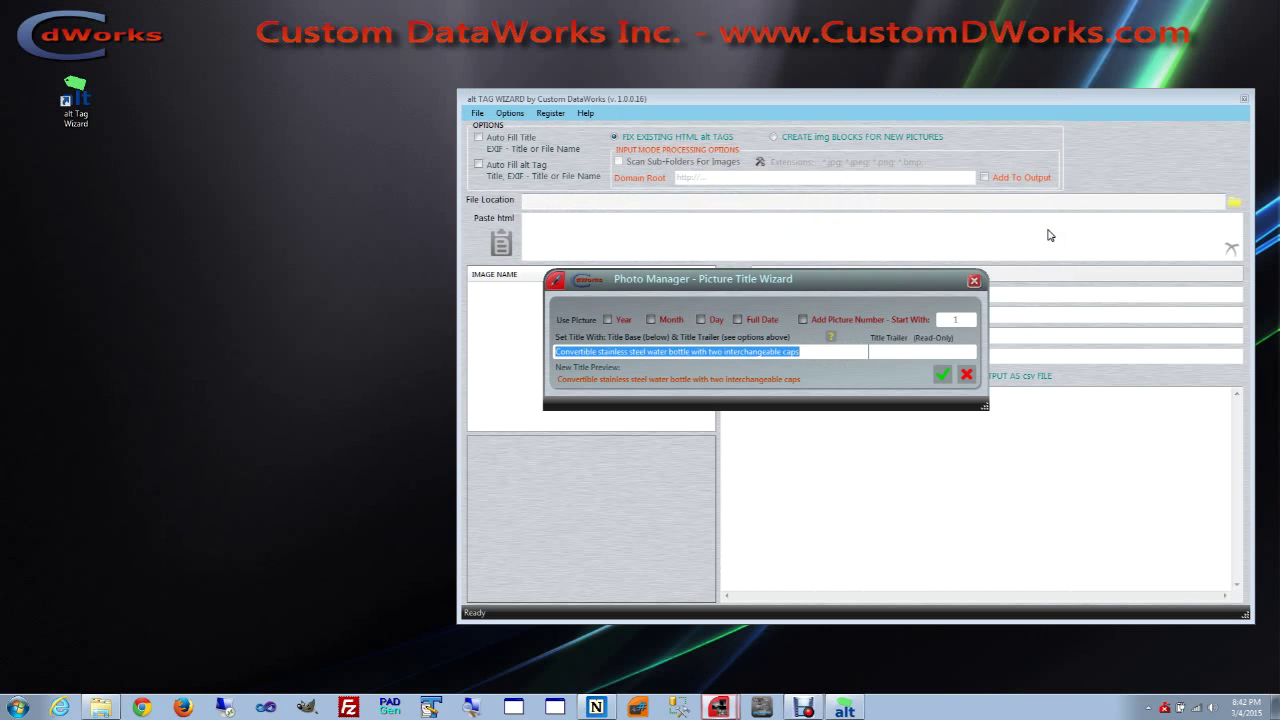
{"action": "left_click_drag", "start_coordinate": [557, 352], "coordinate": [805, 349]}
{"action": "left_click", "coordinate": [809, 351]}
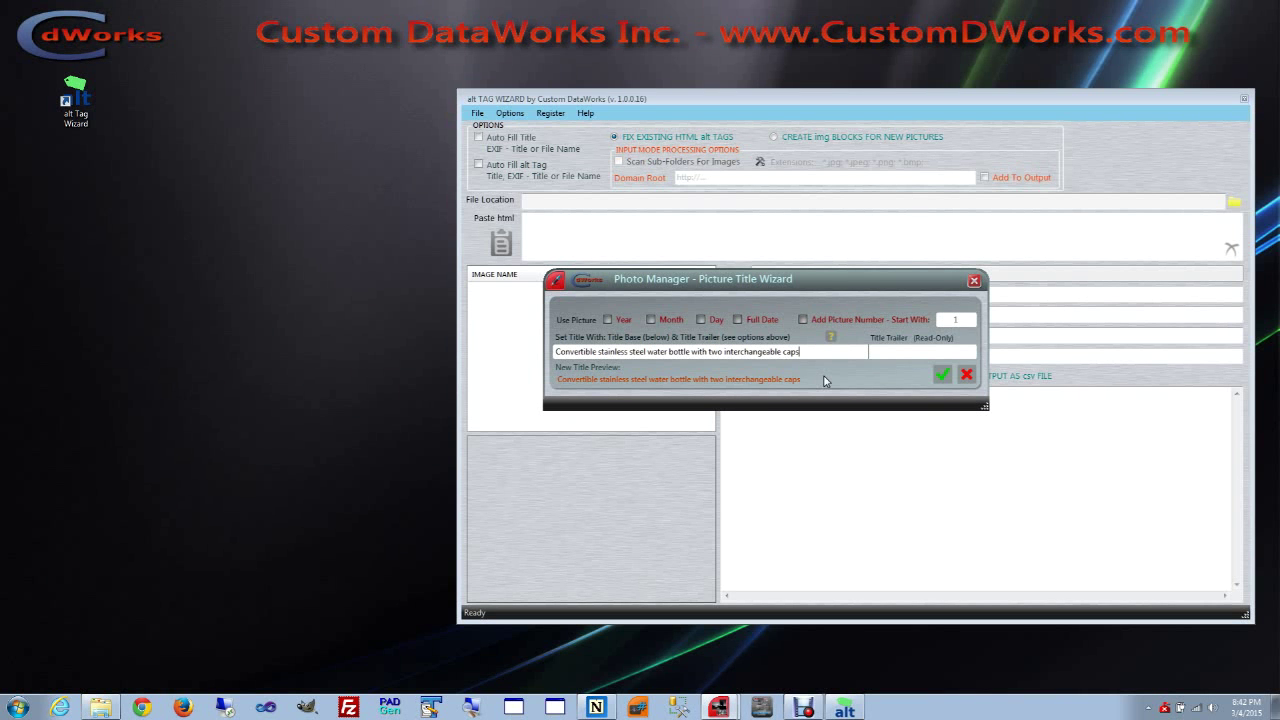
{"action": "left_click", "coordinate": [966, 376]}
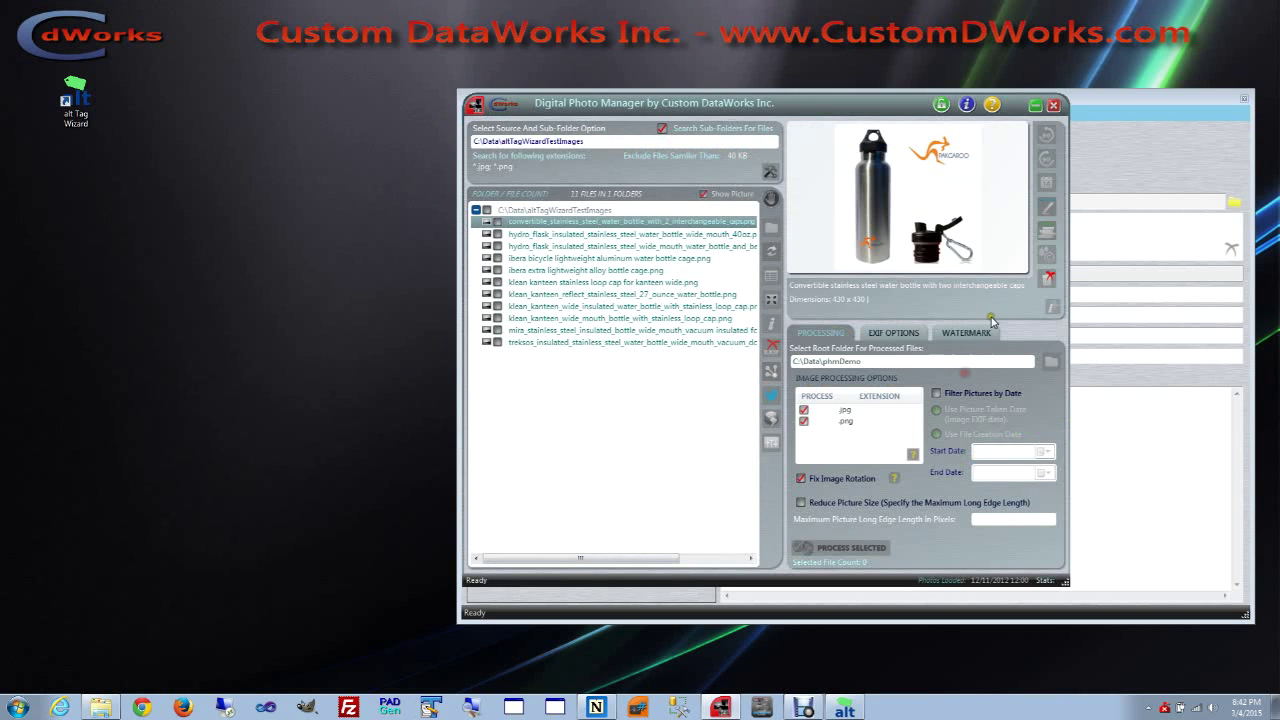
{"action": "left_click", "coordinate": [1055, 106]}
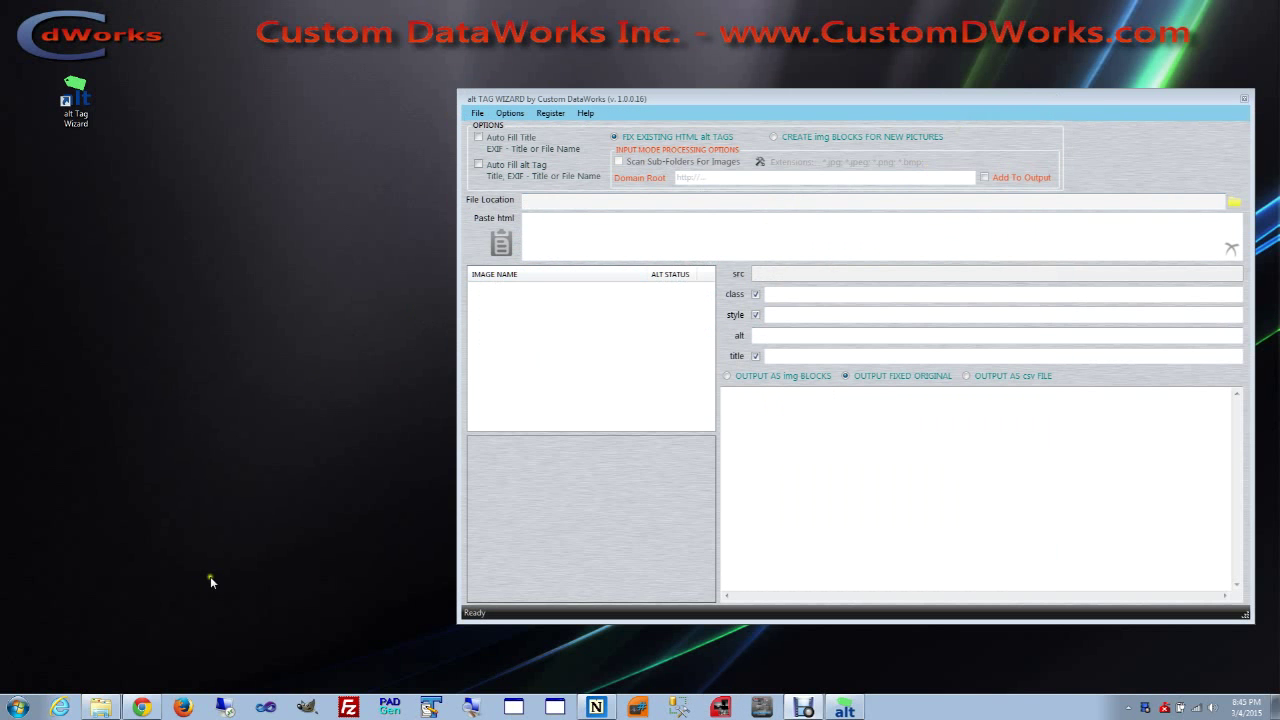
Show the live alt Tag Wizard Sample Page in Chrome and scroll through its water-bottle pictures.
{"action": "left_click", "coordinate": [143, 708]}
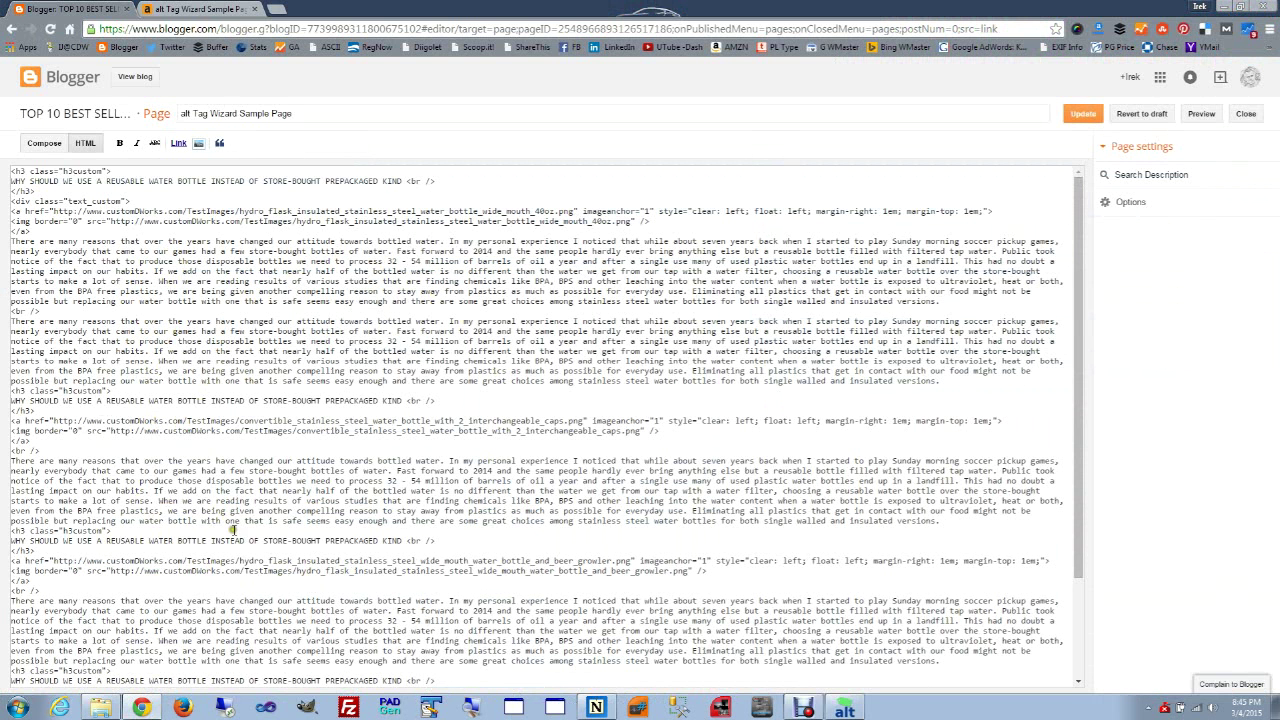
{"action": "left_click", "coordinate": [168, 10]}
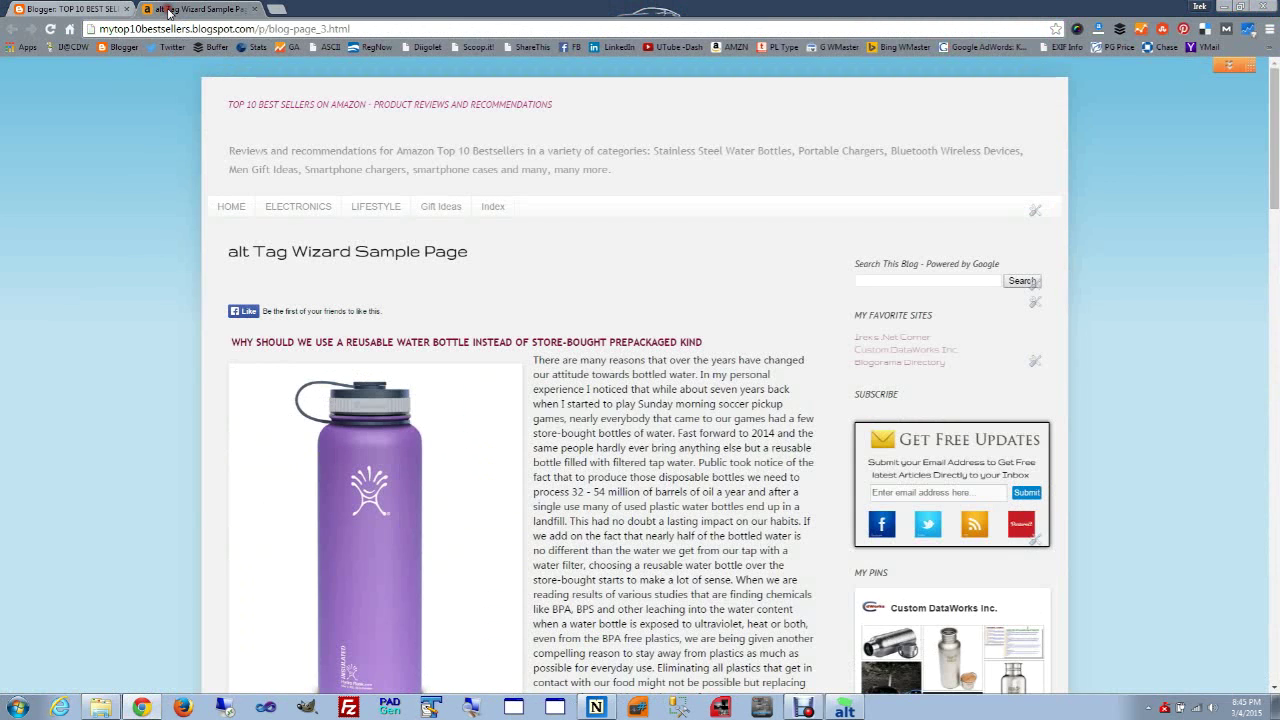
{"action": "scroll", "coordinate": [316, 307], "scroll_direction": "down", "scroll_amount": 1}
{"action": "scroll", "coordinate": [316, 307], "scroll_direction": "down", "scroll_amount": 10}
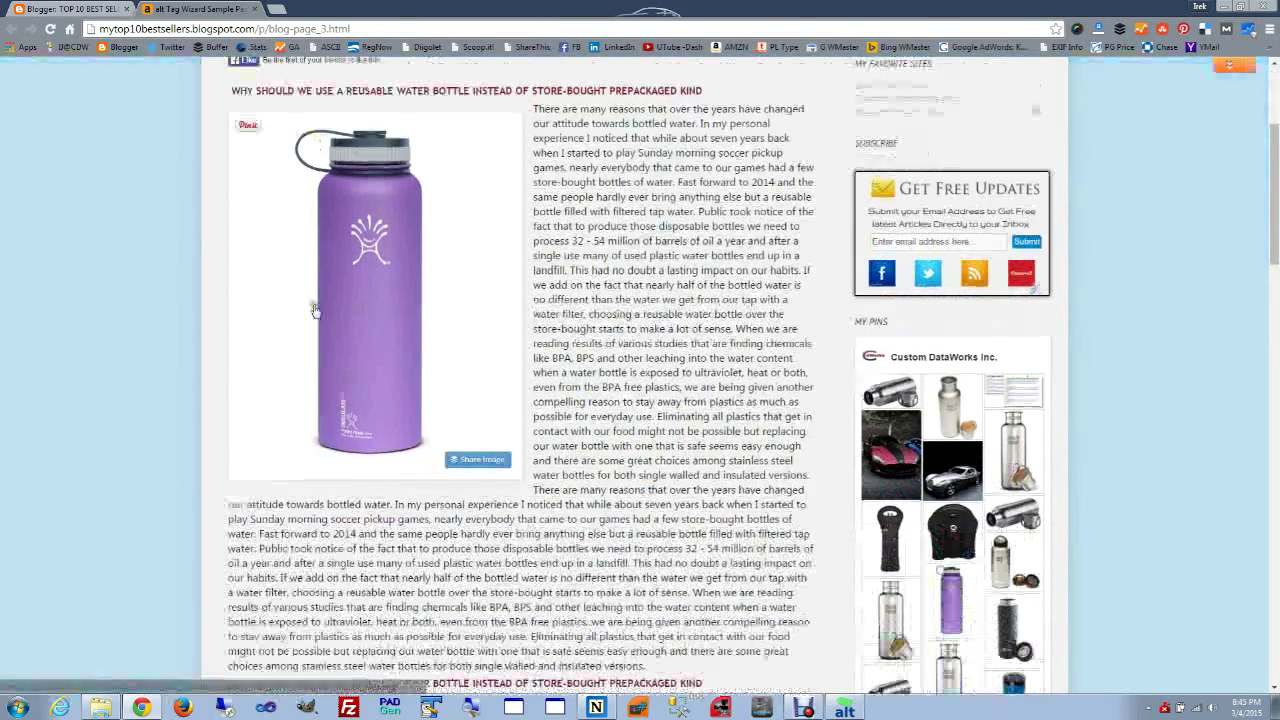
{"action": "scroll", "coordinate": [316, 307], "scroll_direction": "down", "scroll_amount": 5}
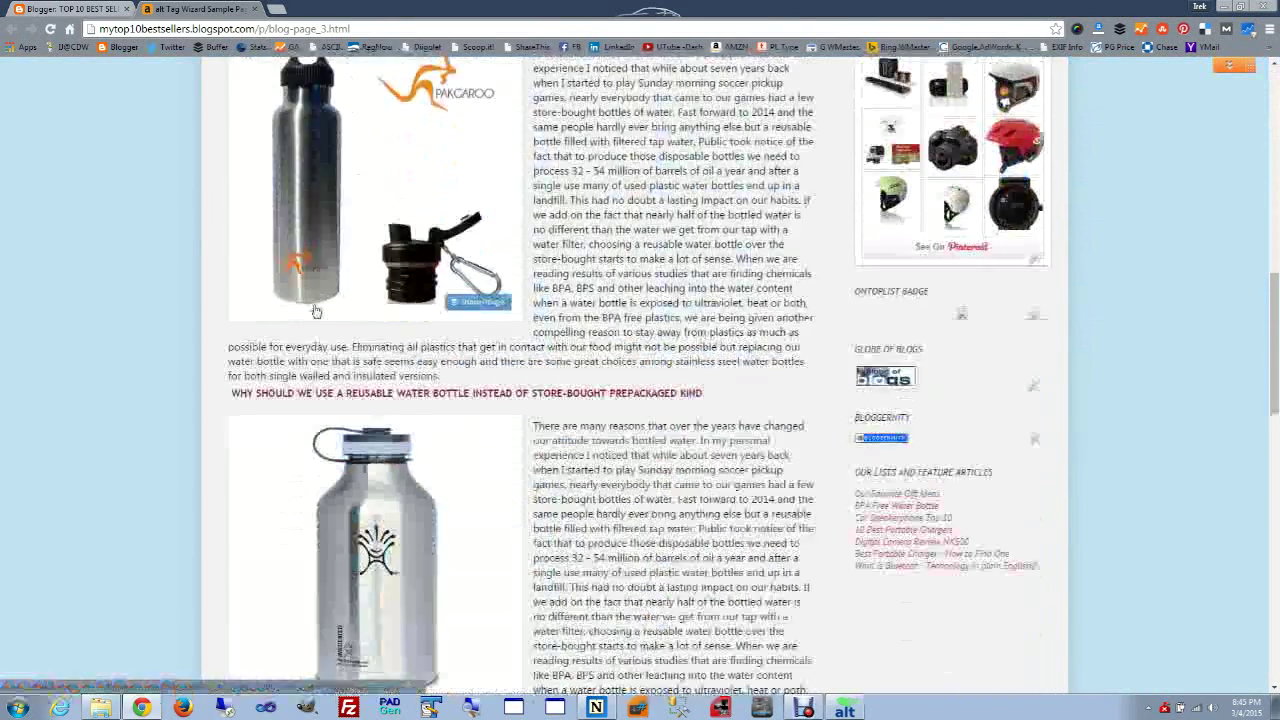
{"action": "scroll", "coordinate": [315, 310], "scroll_direction": "down", "scroll_amount": 2}
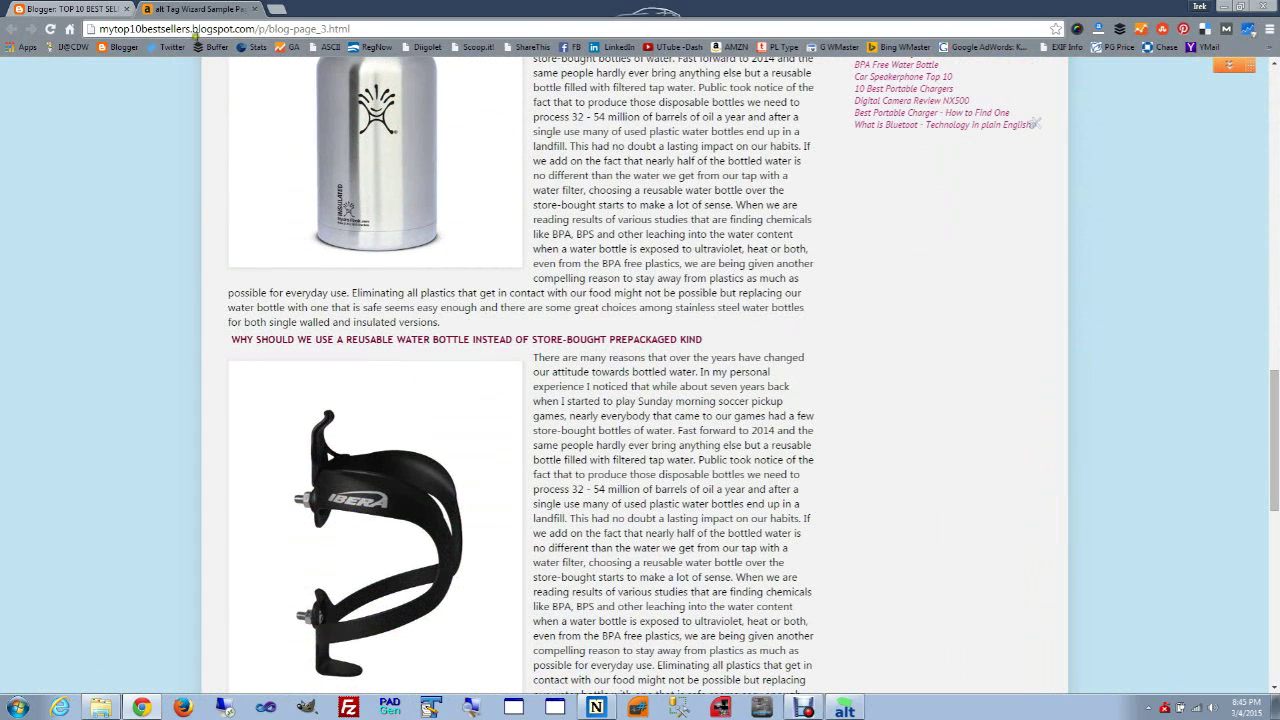
Select all and copy the page's HTML in the Blogger editor, then minimize Chrome.
{"action": "left_click", "coordinate": [78, 12]}
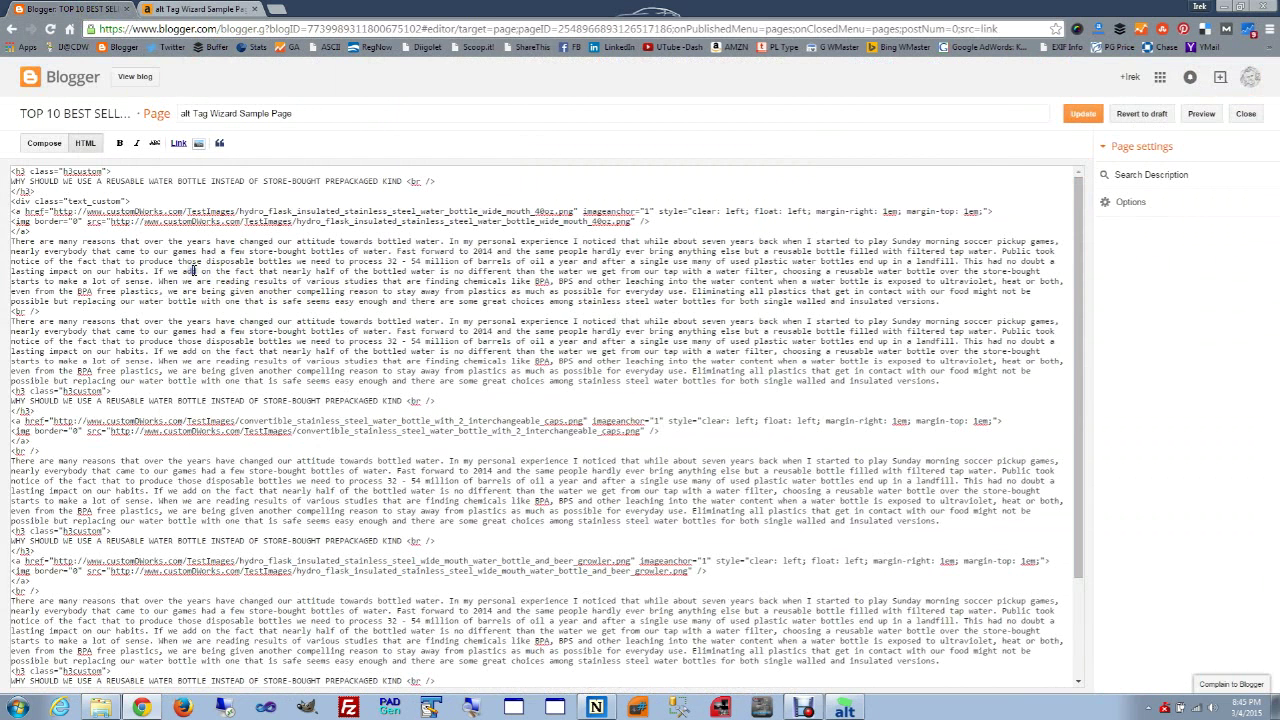
{"action": "right_click", "coordinate": [196, 270]}
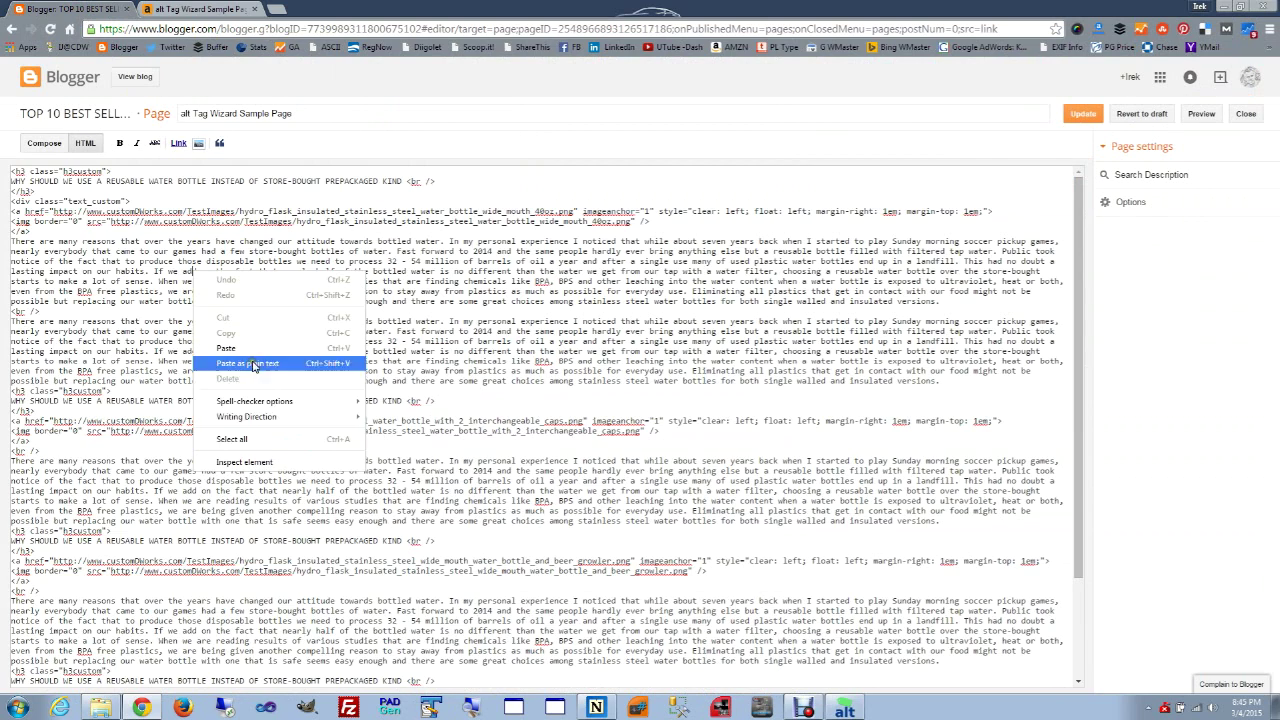
{"action": "left_click", "coordinate": [238, 439]}
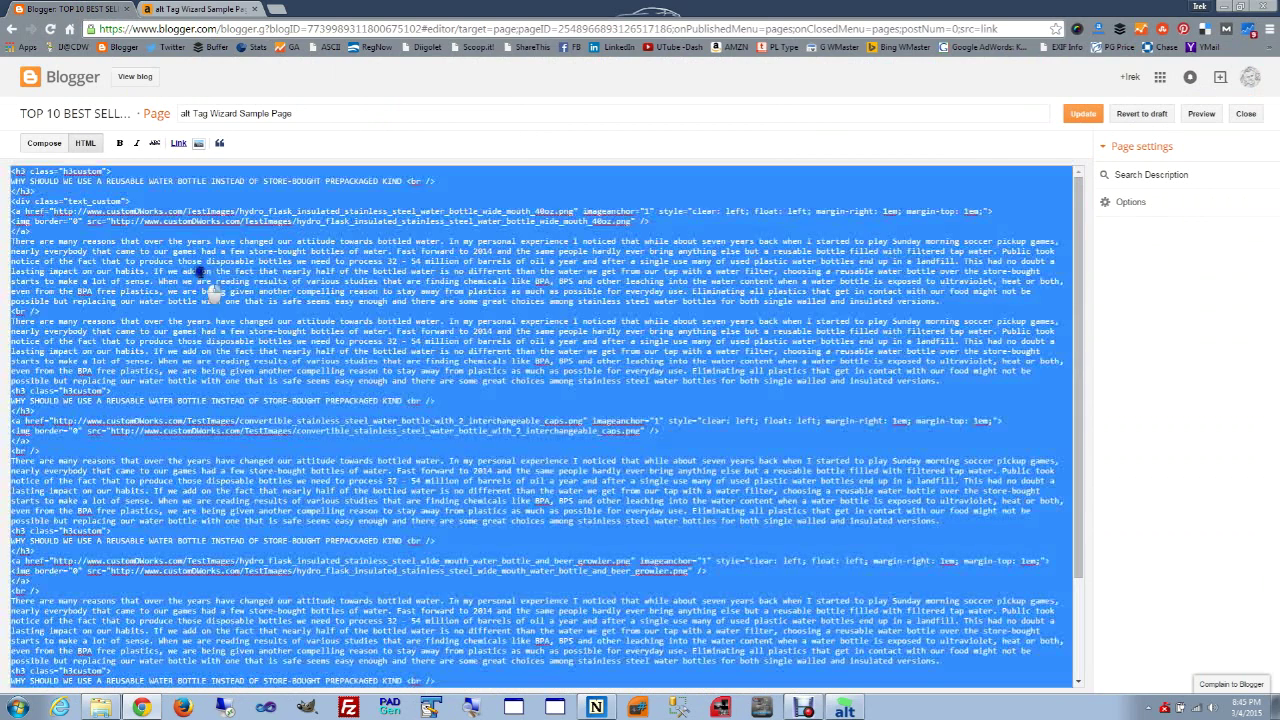
{"action": "right_click", "coordinate": [197, 271]}
{"action": "left_click", "coordinate": [232, 335]}
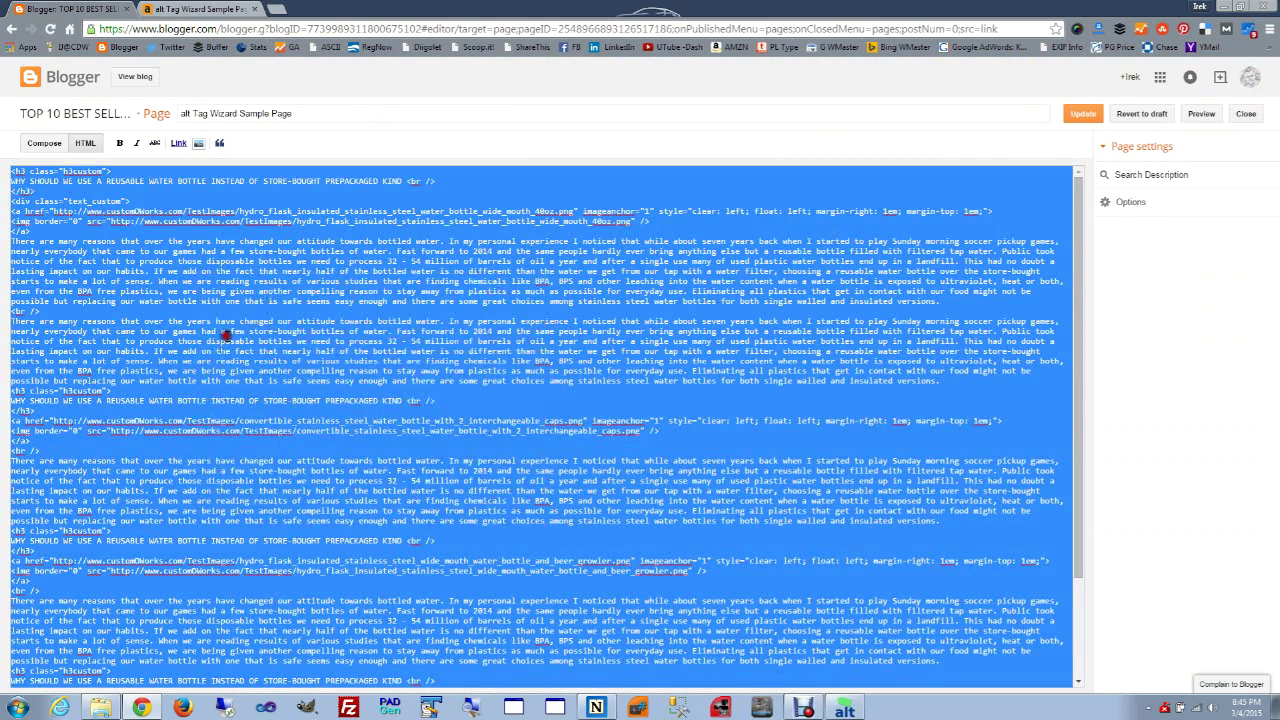
{"action": "left_click", "coordinate": [1222, 7]}
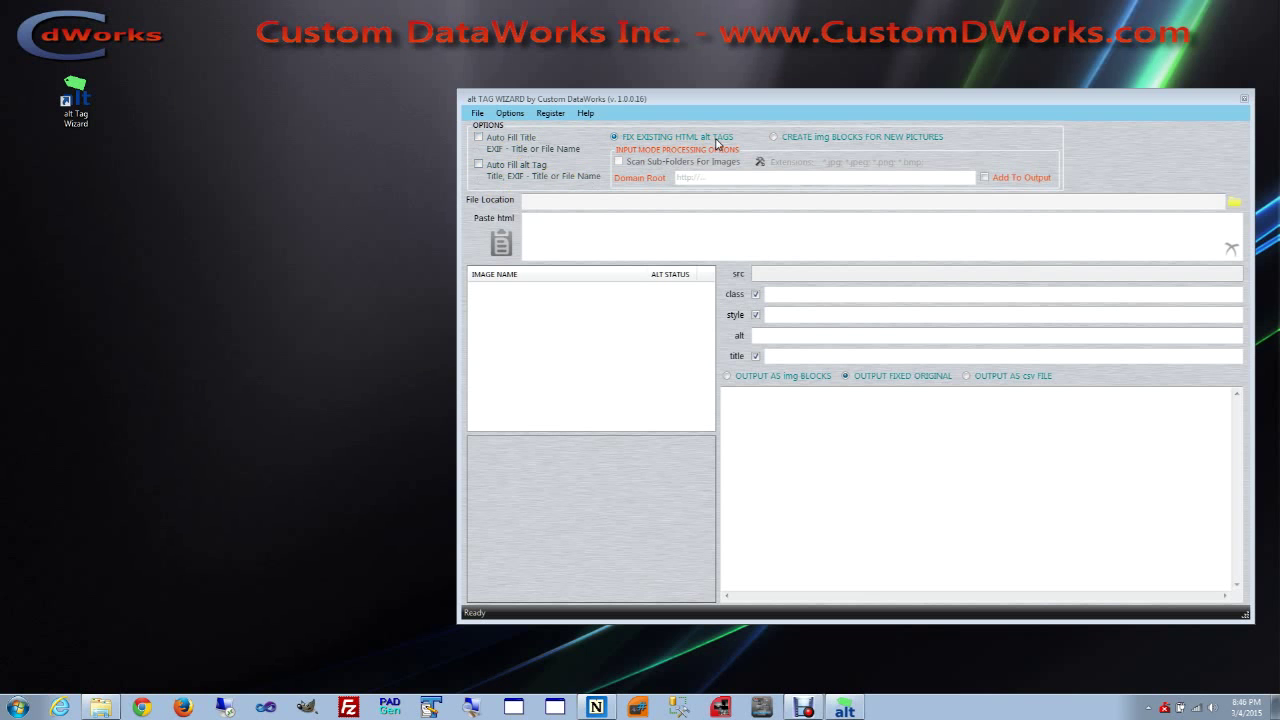
Paste the copied HTML into the wizard and check the four MISSING images and empty alt="" in the output.
{"action": "left_click", "coordinate": [502, 246]}
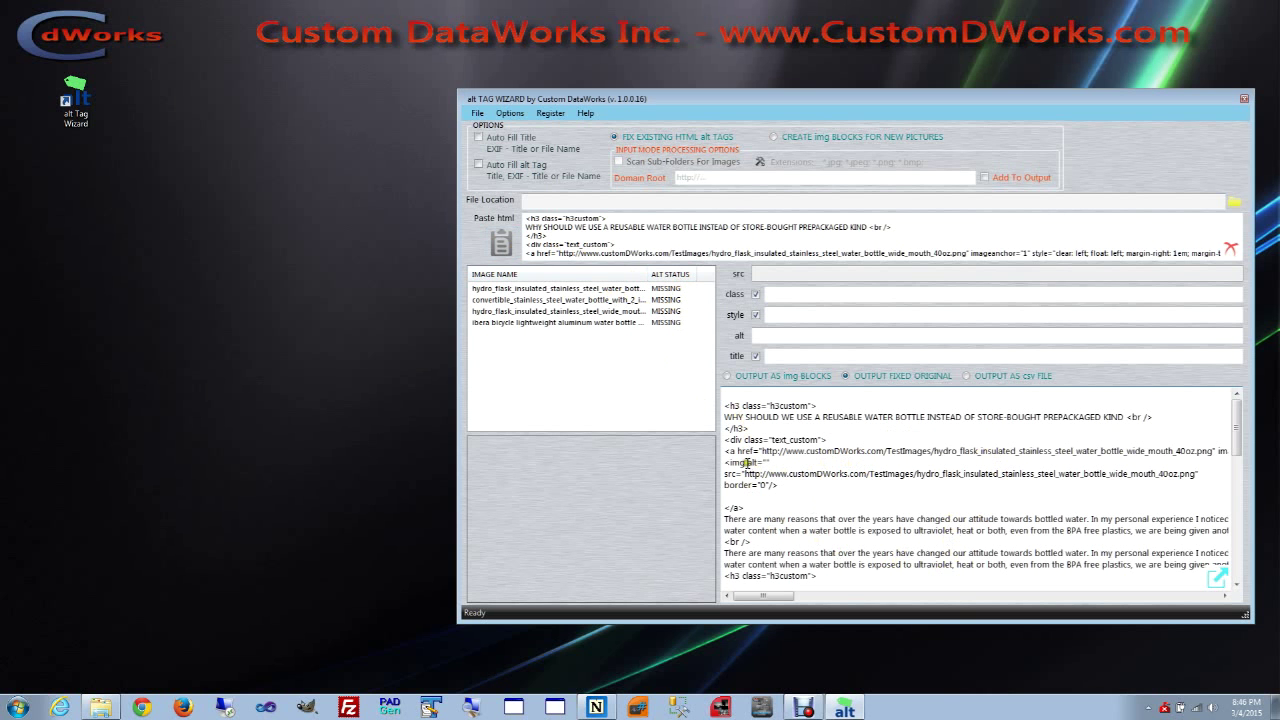
{"action": "left_click_drag", "start_coordinate": [747, 463], "coordinate": [771, 463]}
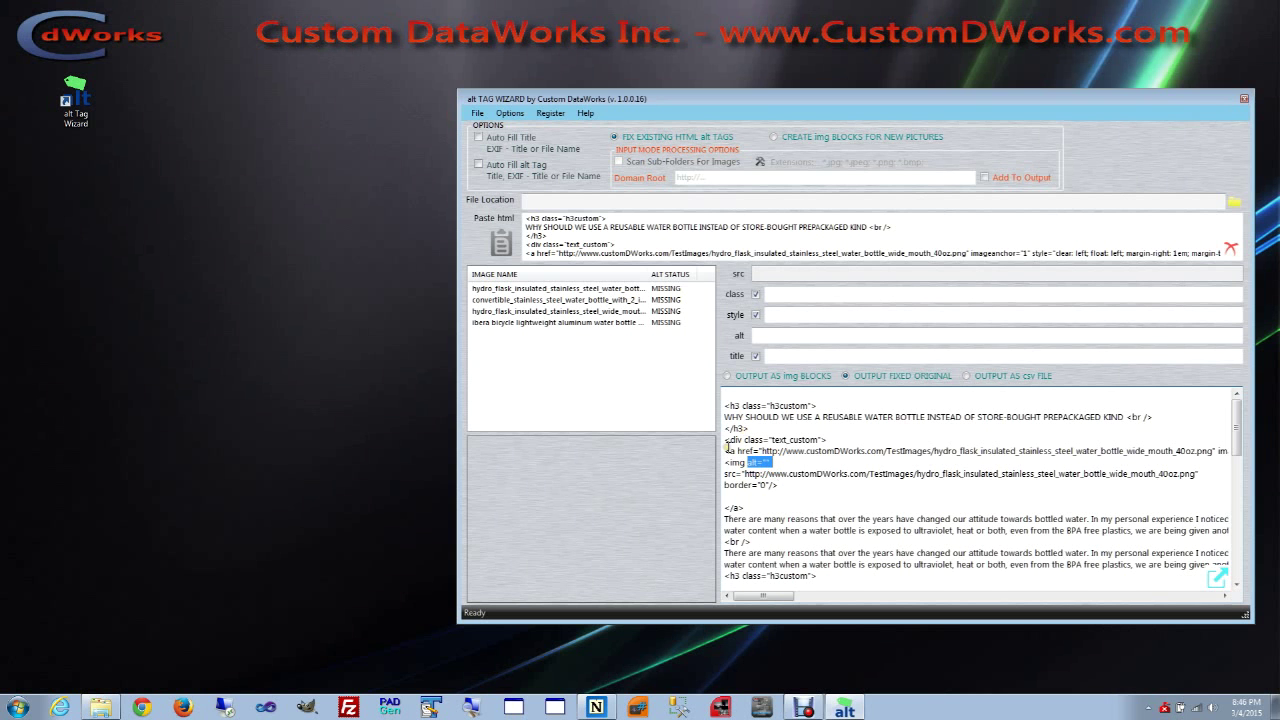
{"action": "left_click", "coordinate": [617, 289]}
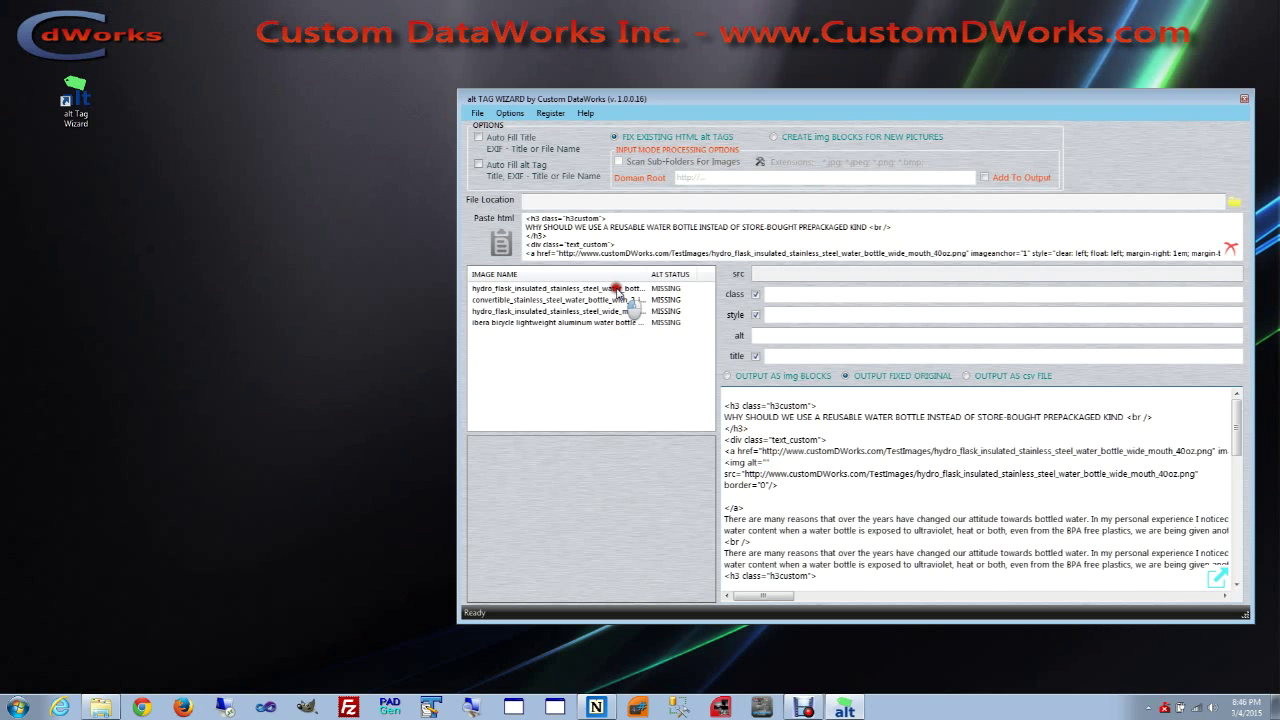
Select the first Hydro Flask image row to see its URL and preview, then click into its alt field.
{"action": "left_click", "coordinate": [617, 289]}
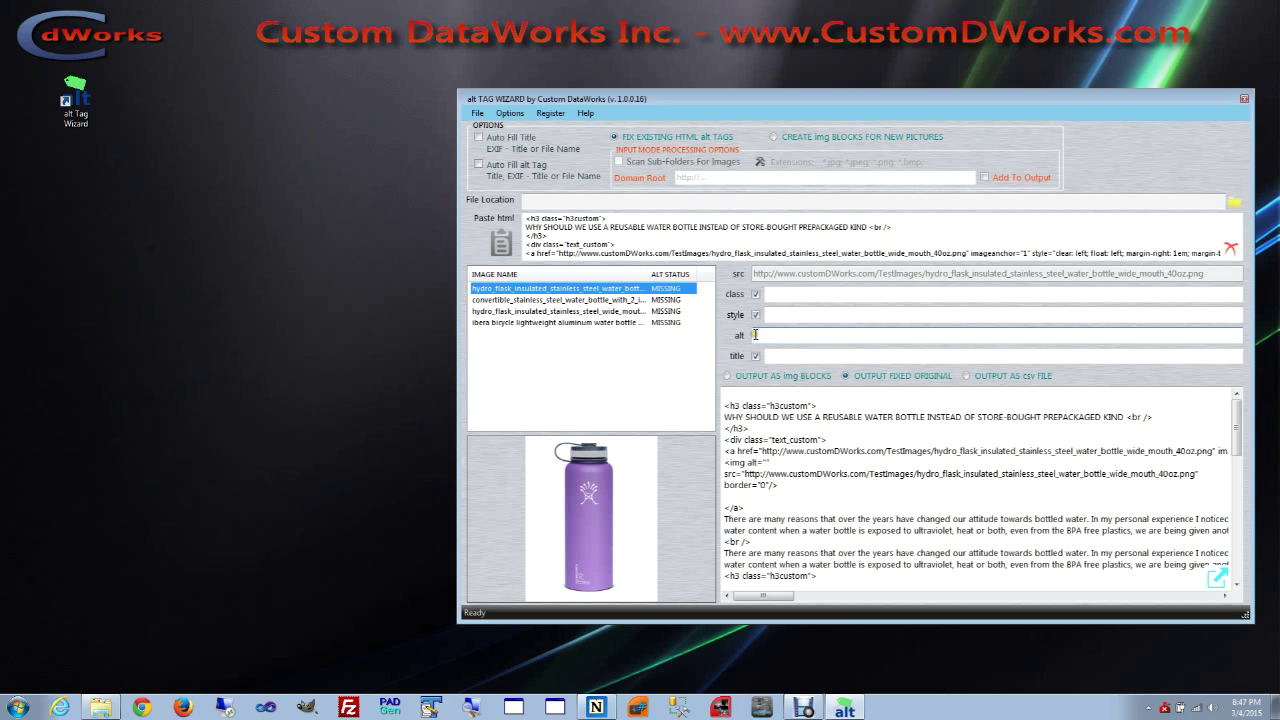
{"action": "left_click", "coordinate": [762, 333]}
Fill both the alt and title fields of the Hydro Flask image from its EXIF Title.
{"action": "right_click", "coordinate": [768, 334]}
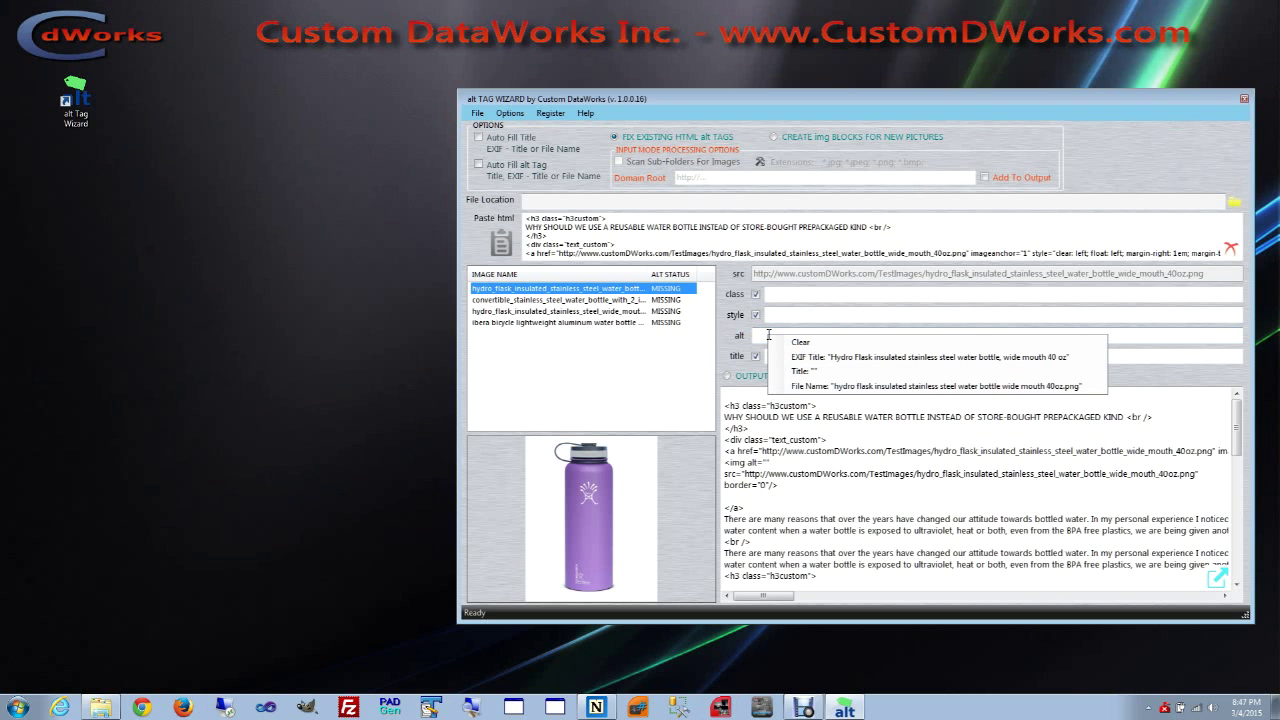
{"action": "left_click", "coordinate": [851, 357]}
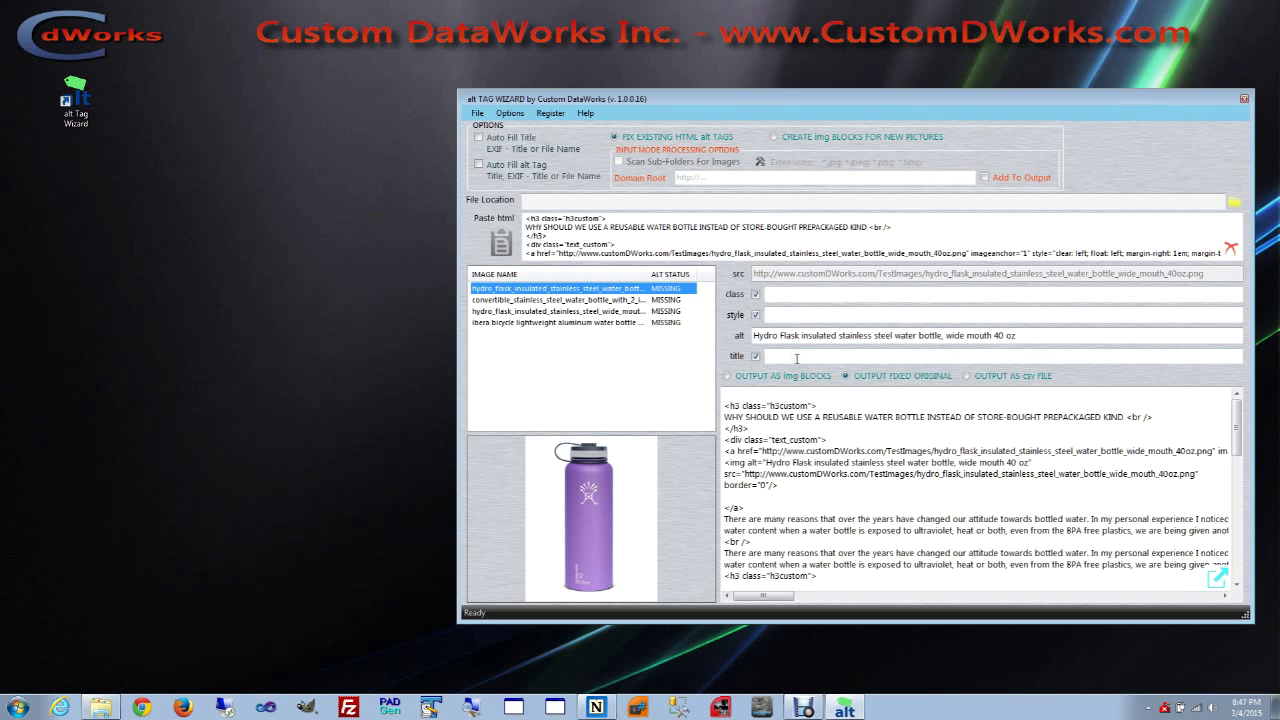
{"action": "right_click", "coordinate": [797, 358]}
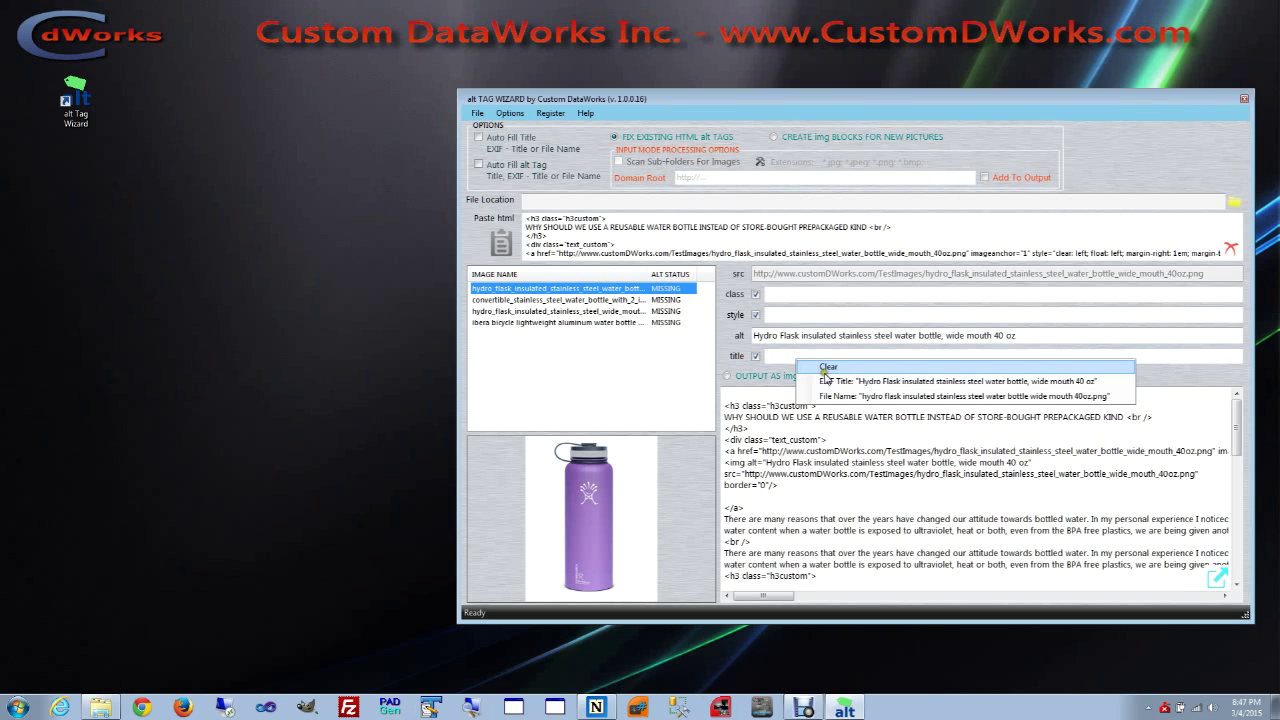
{"action": "left_click", "coordinate": [944, 382]}
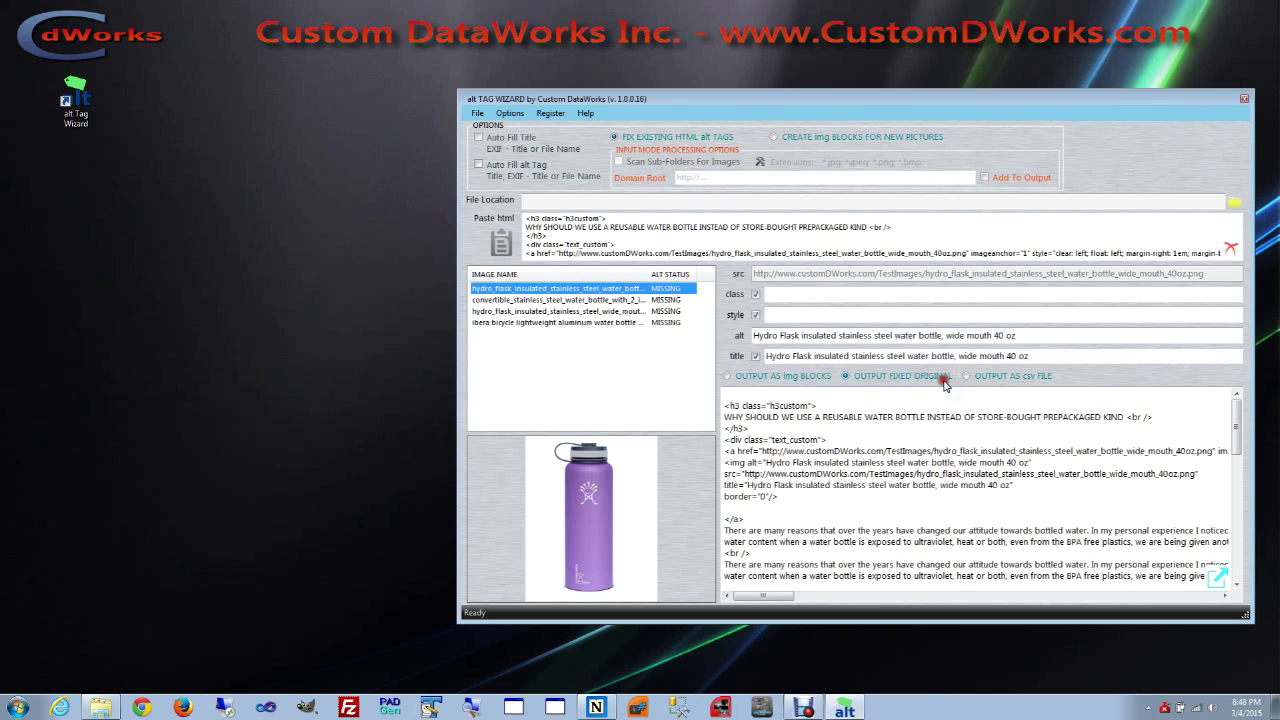
Check Auto Fill Title and Auto Fill alt Tag, then highlight the new alt attribute in the output.
{"action": "left_click", "coordinate": [479, 139]}
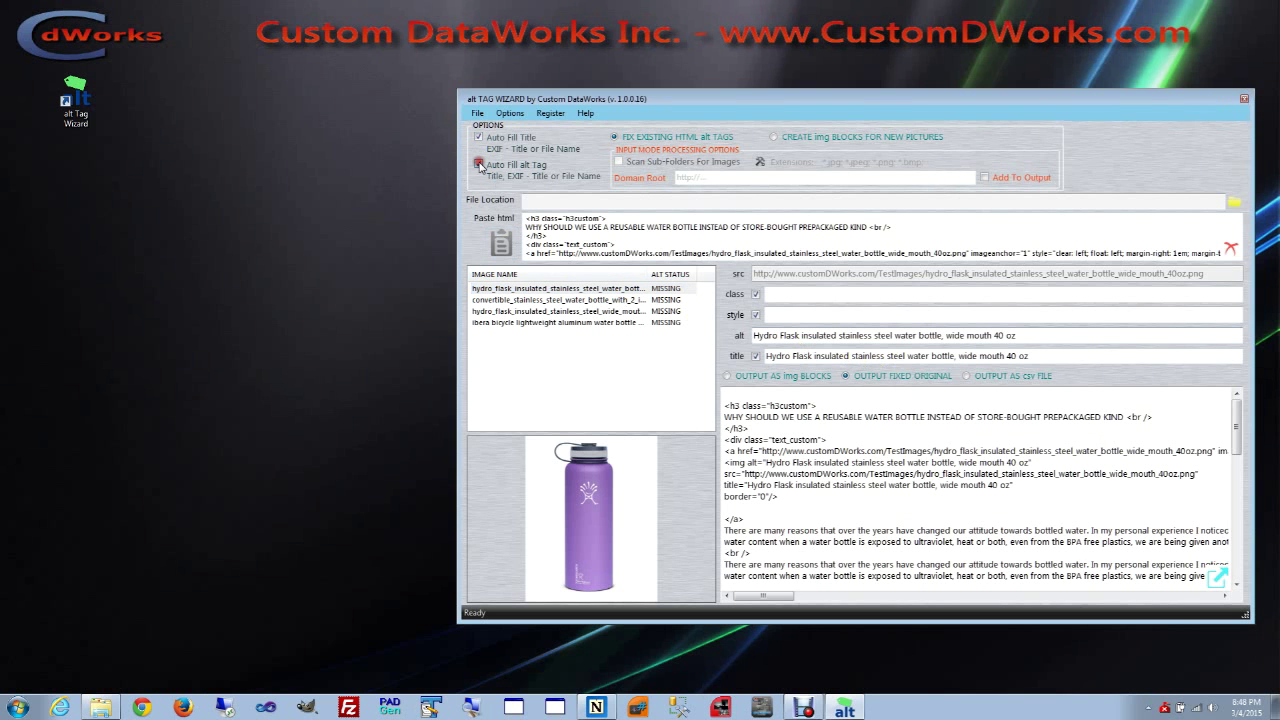
{"action": "left_click", "coordinate": [479, 165]}
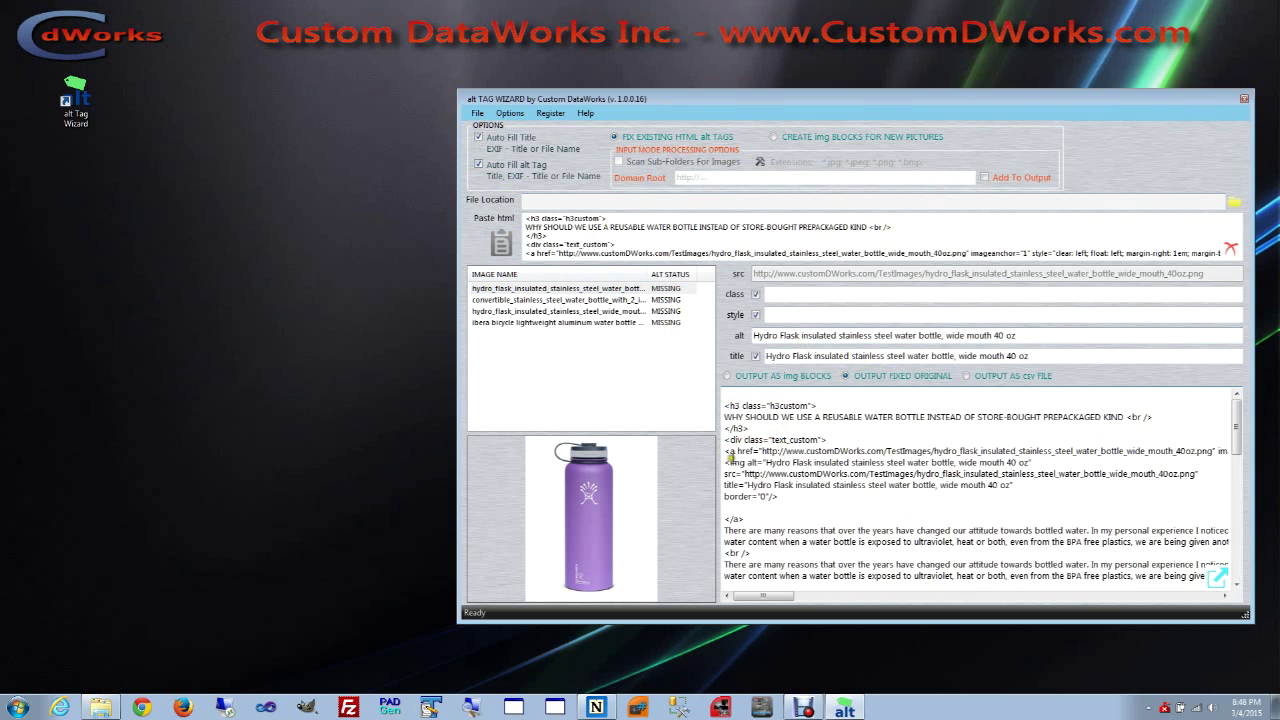
{"action": "left_click_drag", "start_coordinate": [746, 462], "coordinate": [1035, 465]}
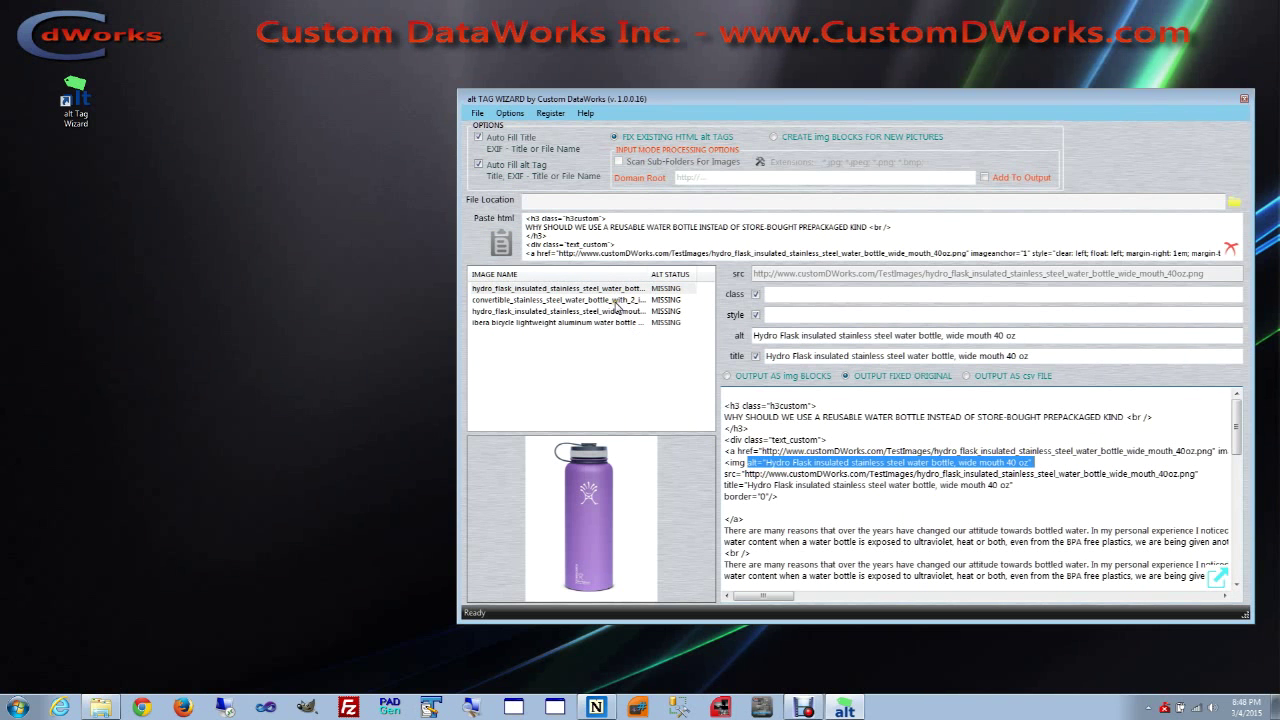
Check the alt and title of the convertible bottle, third image and bicycle bottle cage, then open the Clipboard window.
{"action": "left_click", "coordinate": [617, 301]}
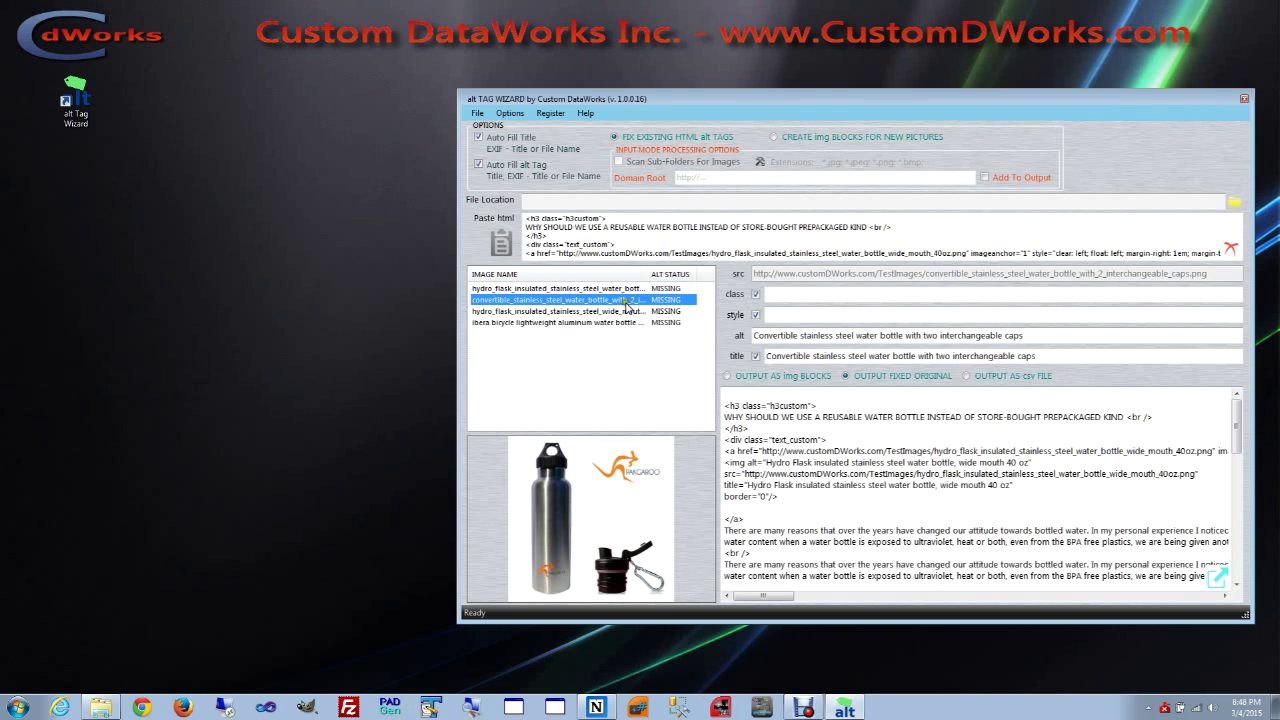
{"action": "left_click", "coordinate": [766, 336]}
{"action": "left_click", "coordinate": [655, 311]}
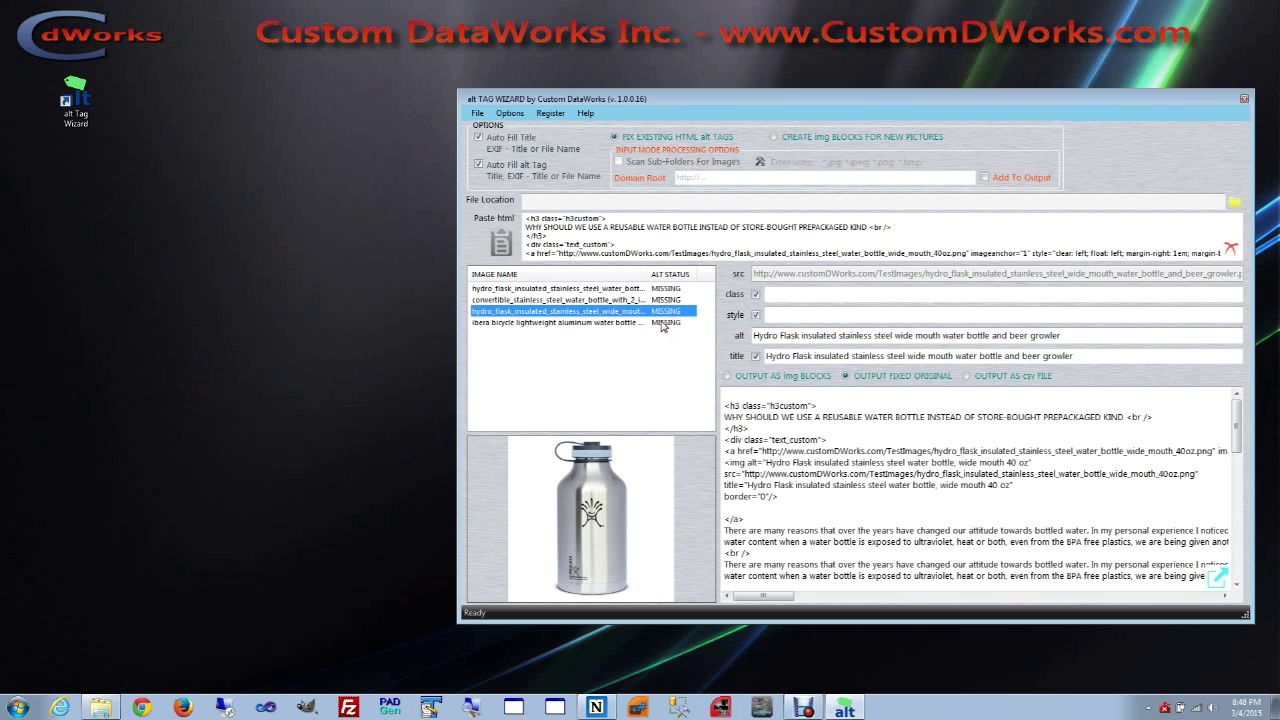
{"action": "left_click", "coordinate": [661, 323]}
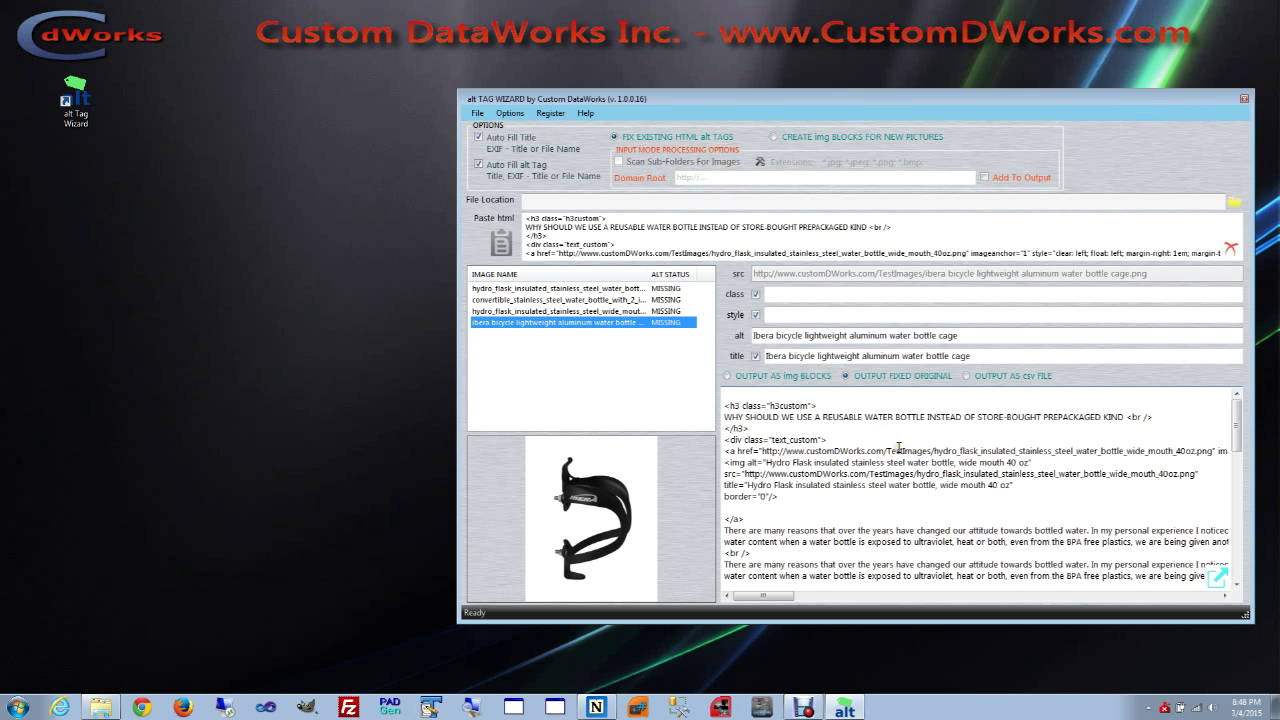
{"action": "left_click", "coordinate": [1221, 580]}
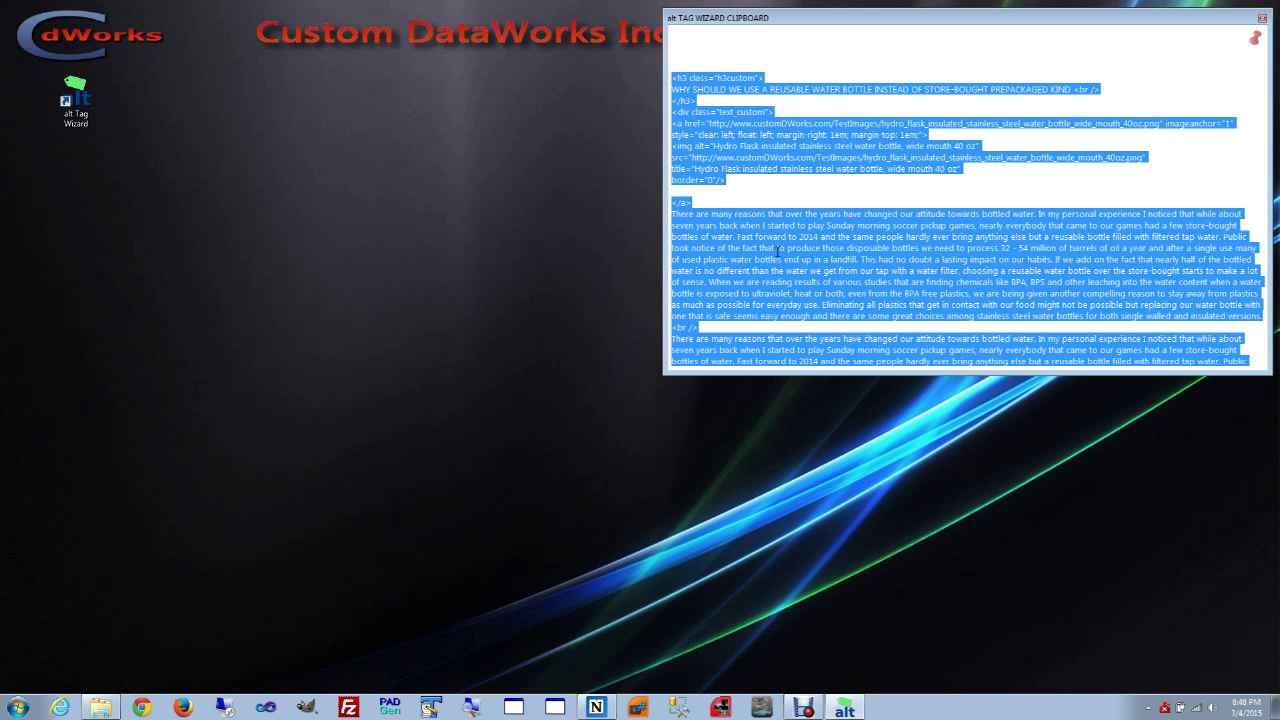
Copy the fixed HTML from the Clipboard window and bring Blogger's HTML editor forward.
{"action": "right_click", "coordinate": [777, 252]}
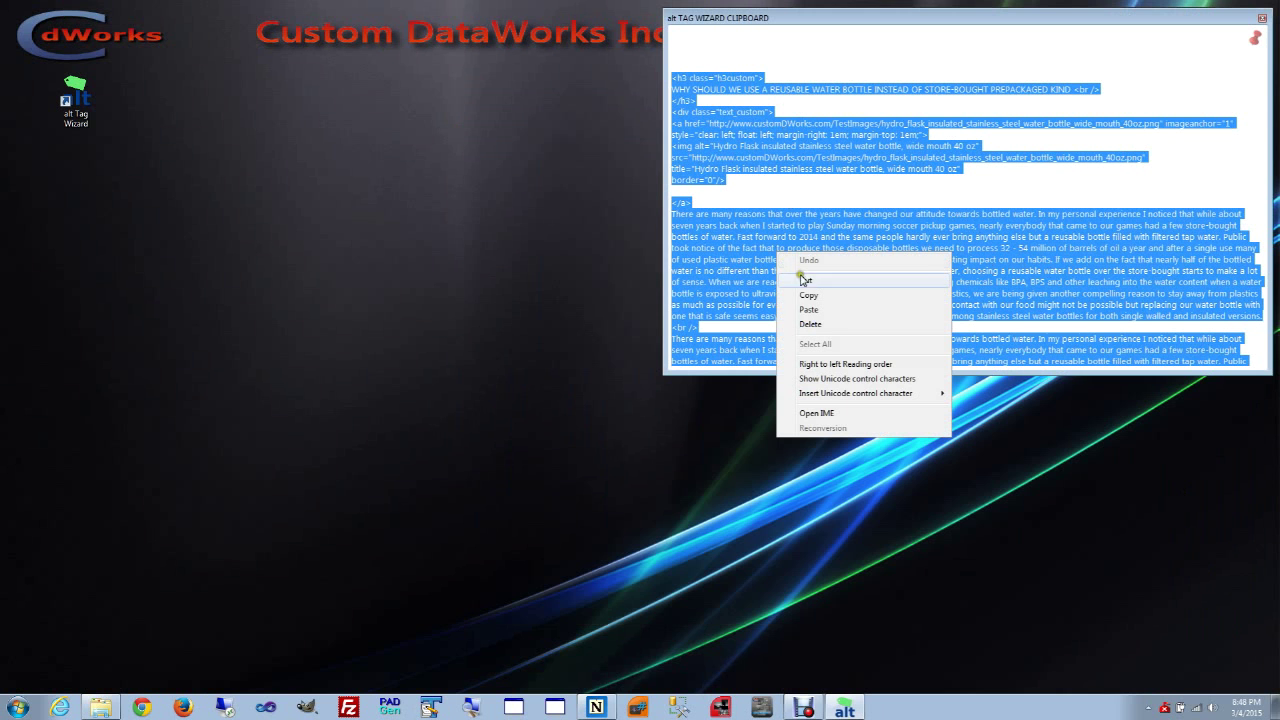
{"action": "left_click", "coordinate": [812, 297]}
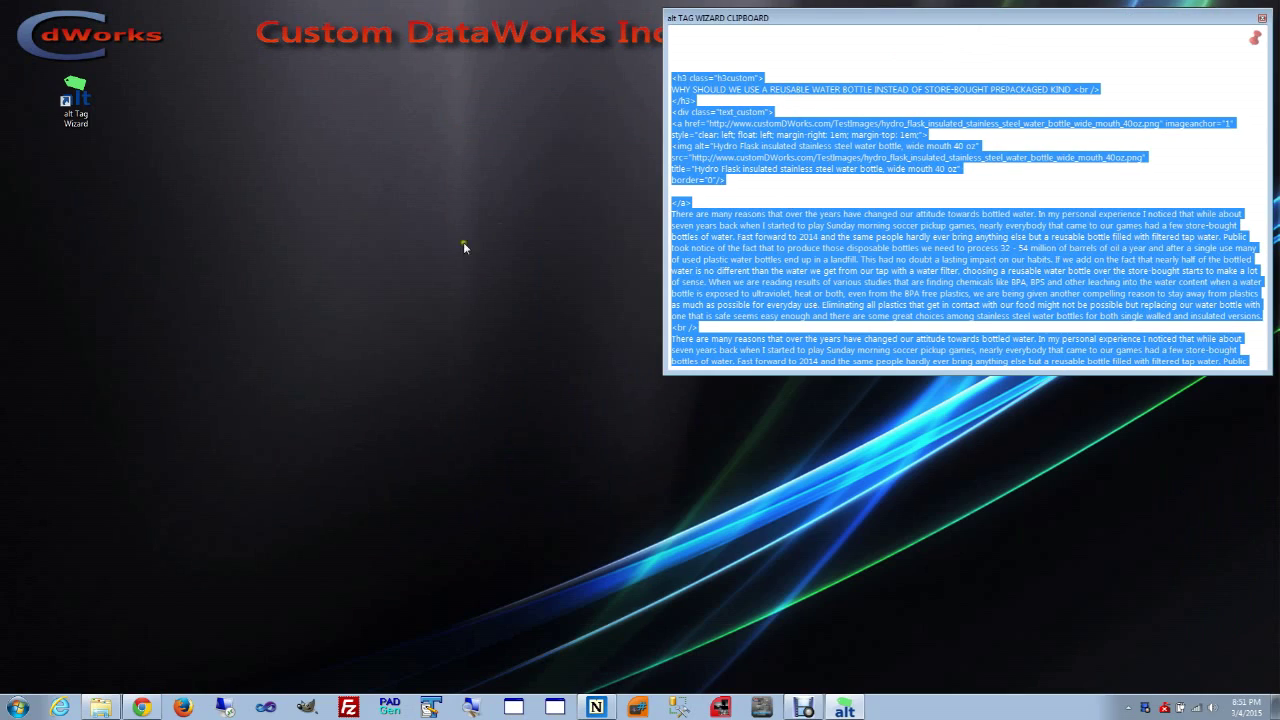
{"action": "left_click", "coordinate": [141, 707]}
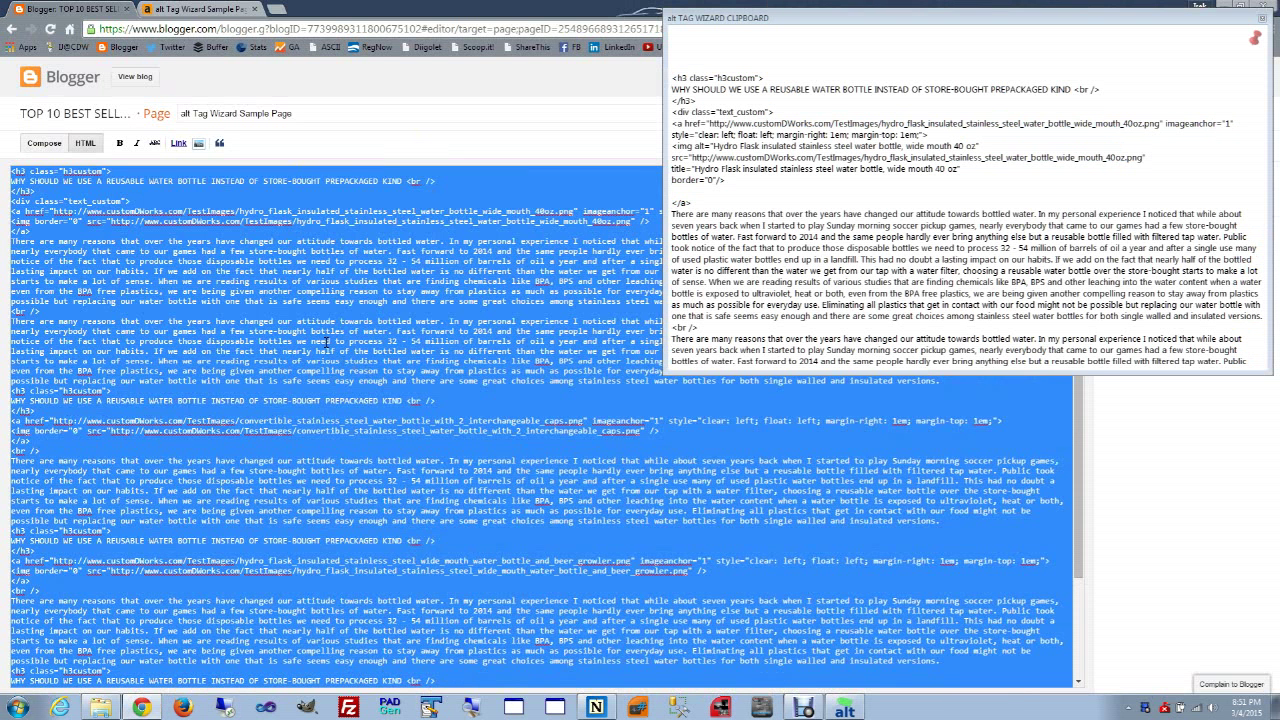
Delete the page's old HTML and paste in the fixed HTML from the Clipboard window.
{"action": "key", "text": "Delete"}
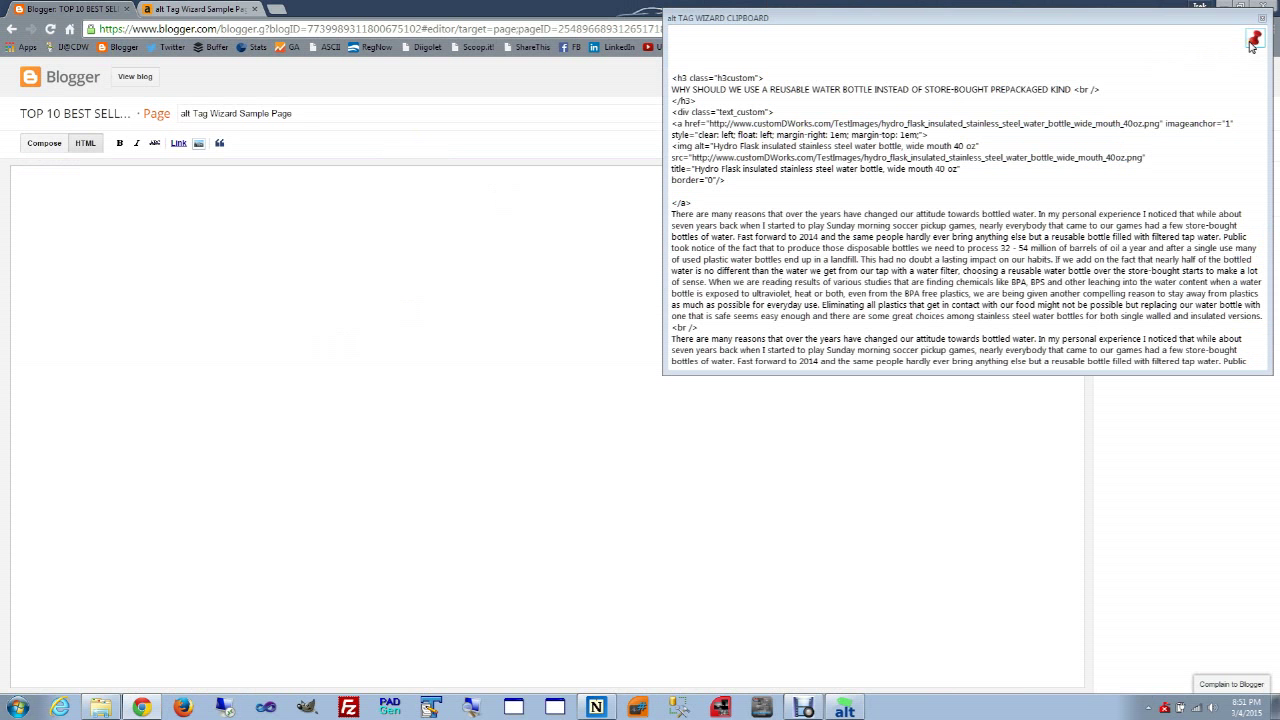
{"action": "left_click", "coordinate": [872, 18]}
{"action": "right_click", "coordinate": [750, 126]}
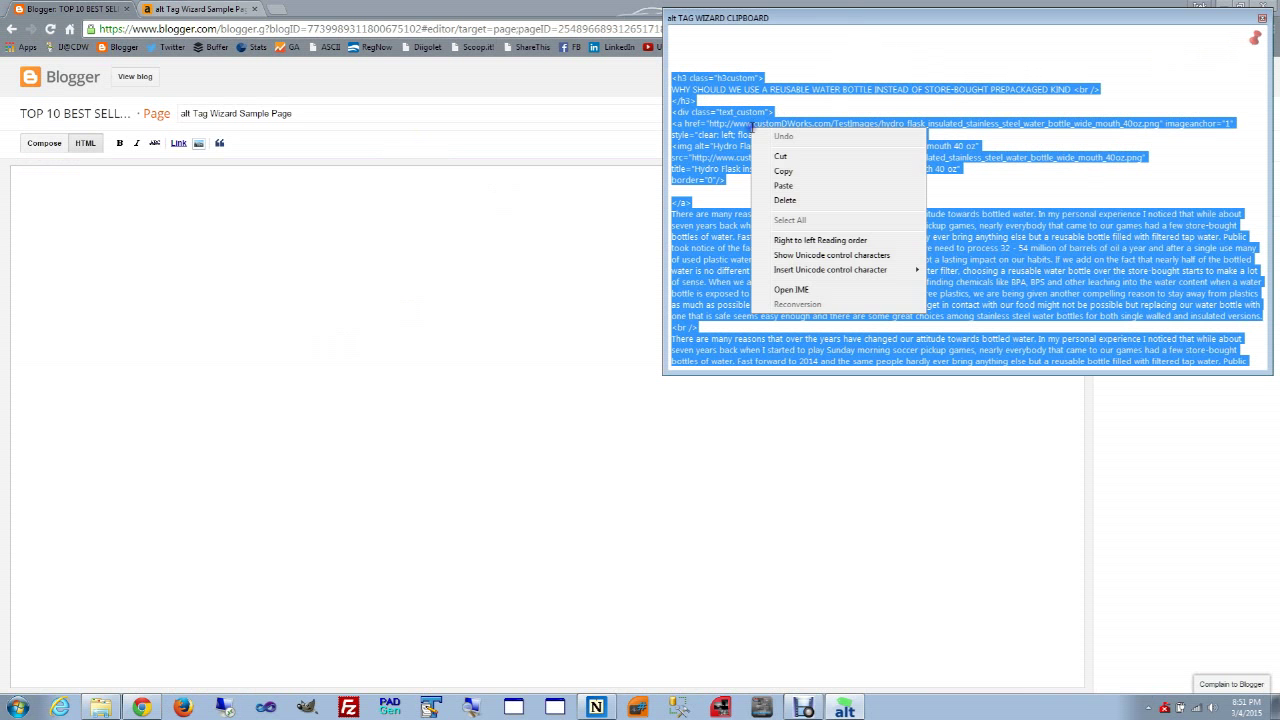
{"action": "left_click", "coordinate": [783, 171]}
{"action": "right_click", "coordinate": [285, 325]}
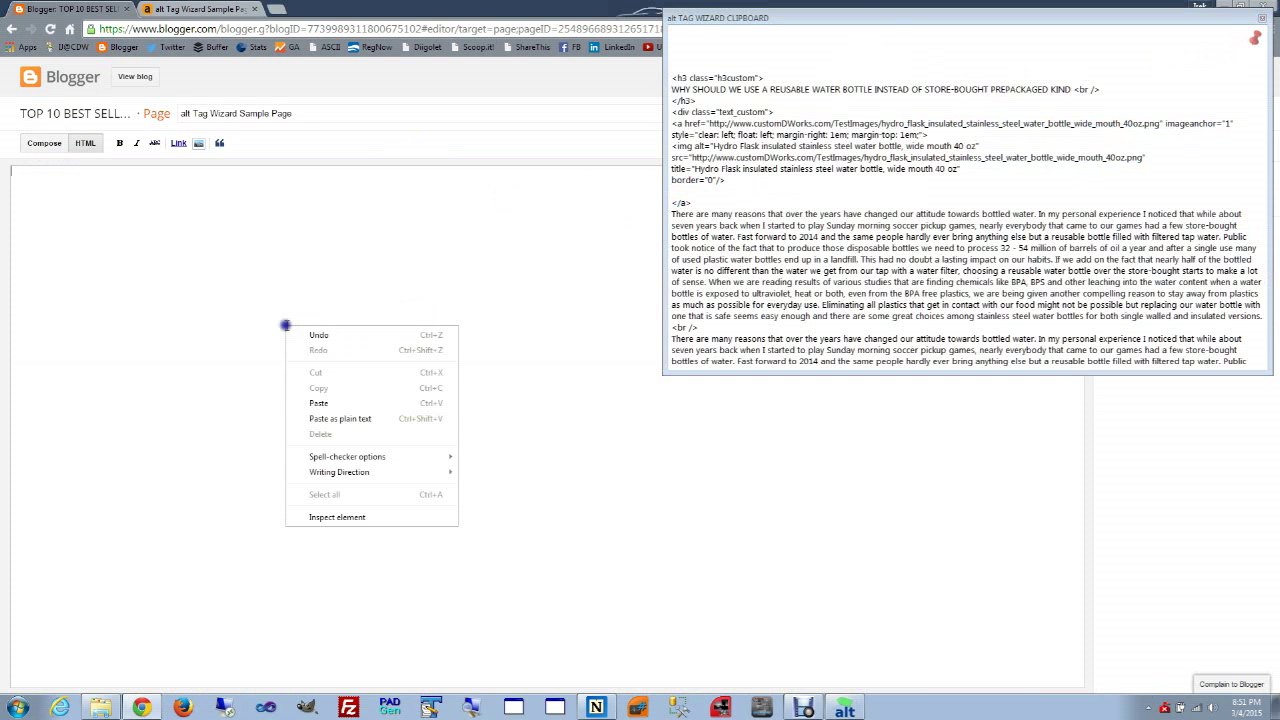
{"action": "left_click", "coordinate": [316, 403]}
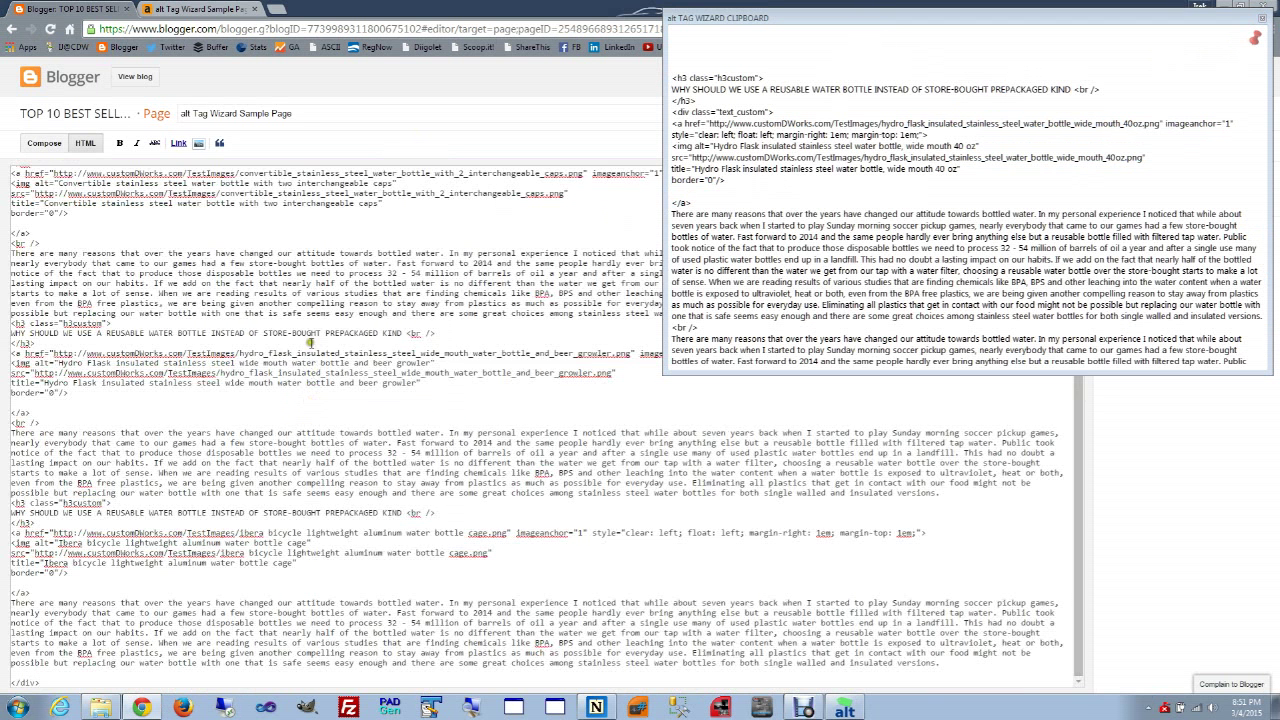
Hide the alt Tag Wizard windows and save the page with Update.
{"action": "left_click", "coordinate": [1255, 39]}
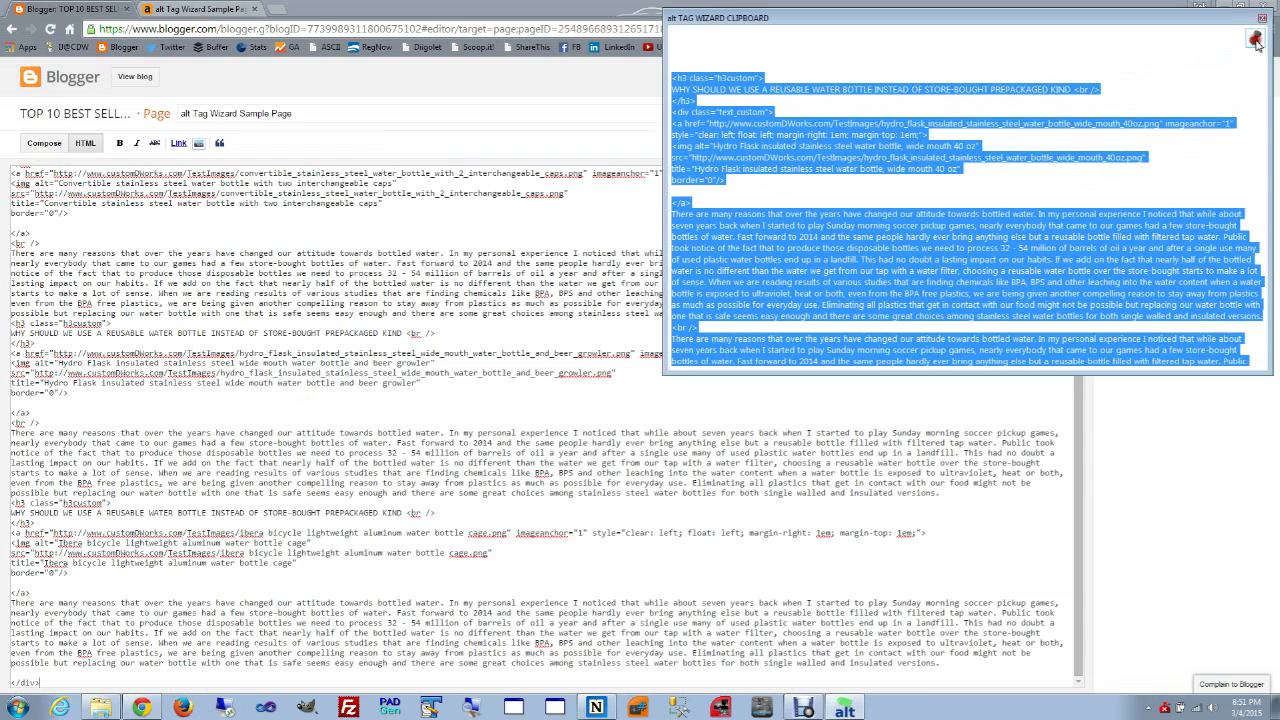
{"action": "left_click", "coordinate": [845, 708]}
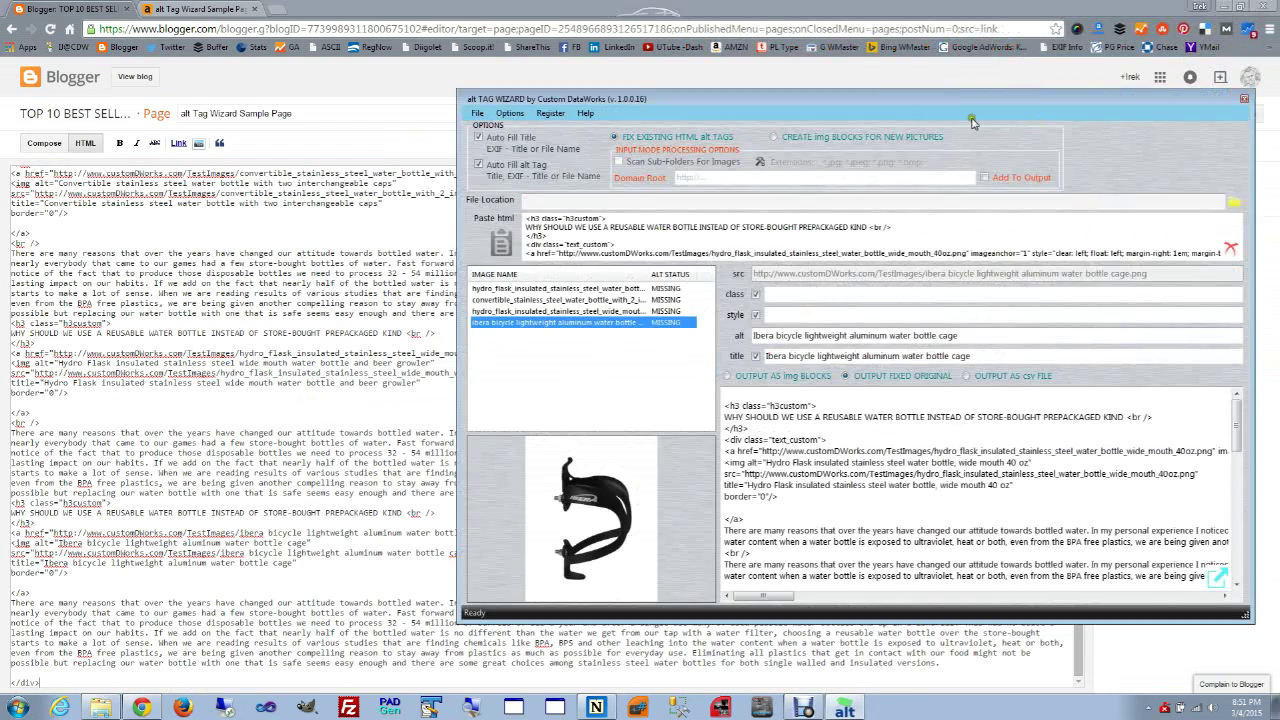
{"action": "left_click", "coordinate": [958, 86]}
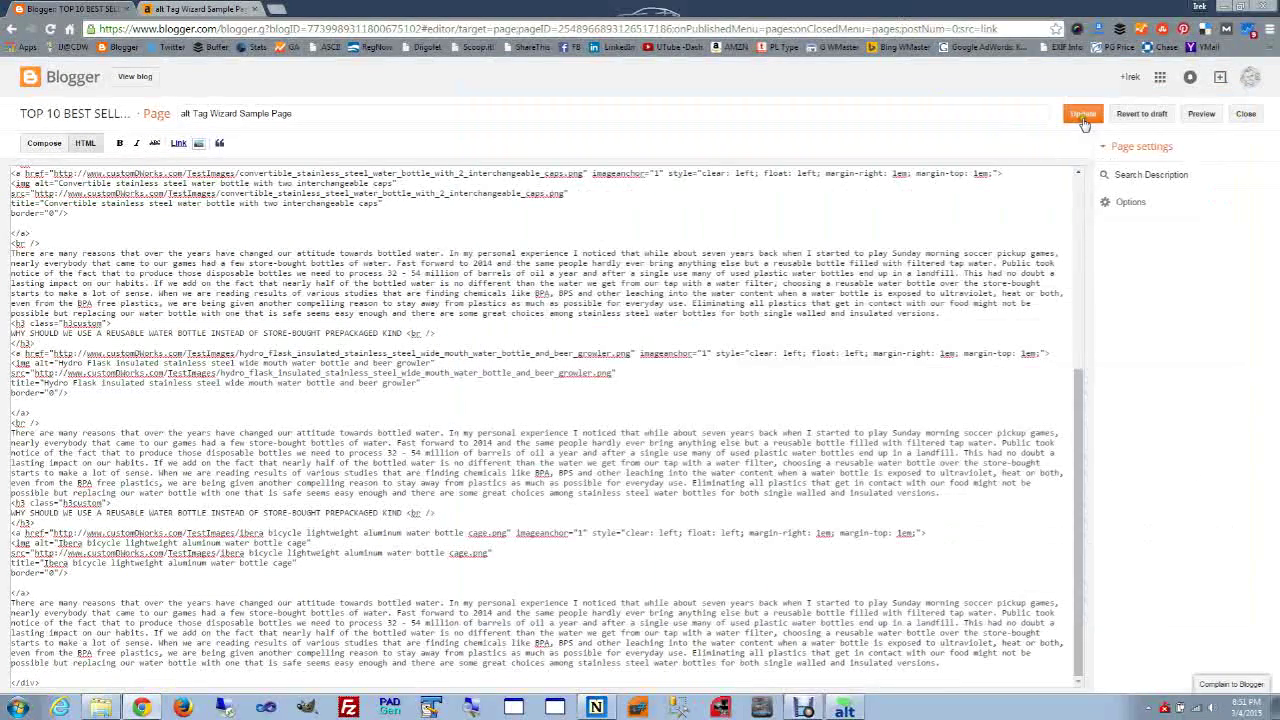
{"action": "left_click", "coordinate": [1083, 116]}
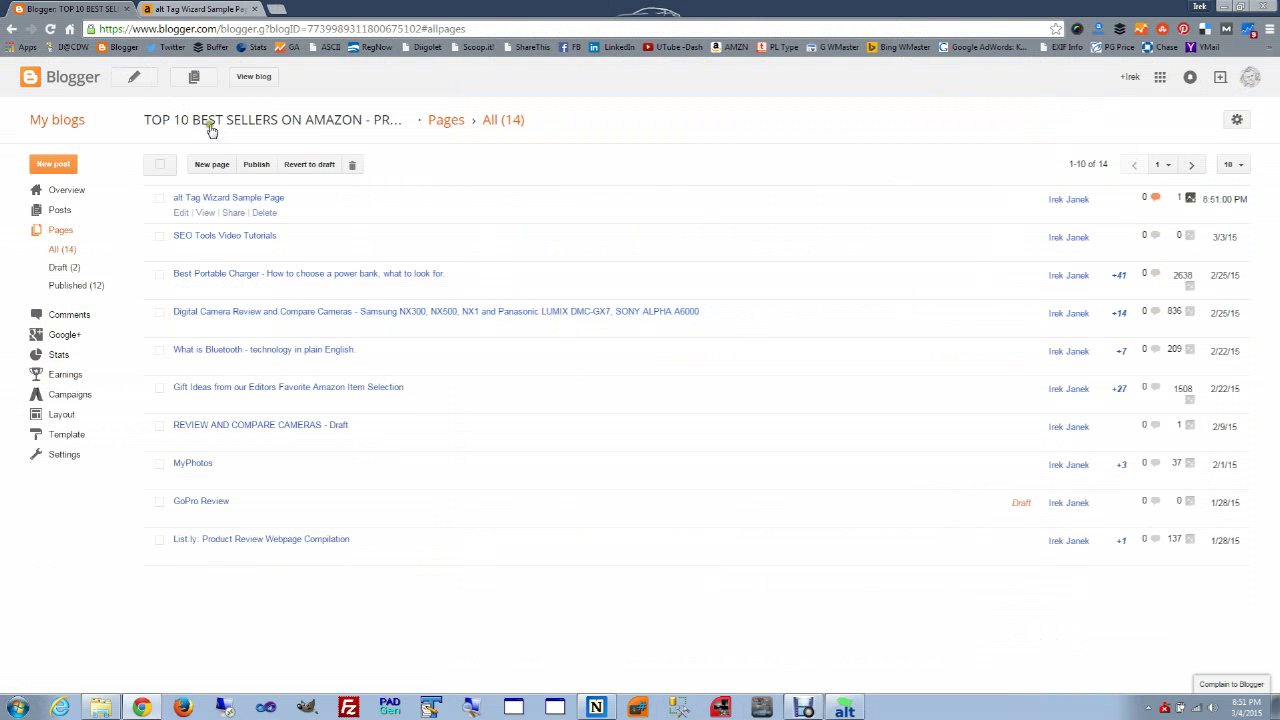
On the live sample page, inspect the Hydro Flask bottle image's img tag in DevTools.
{"action": "left_click", "coordinate": [172, 11]}
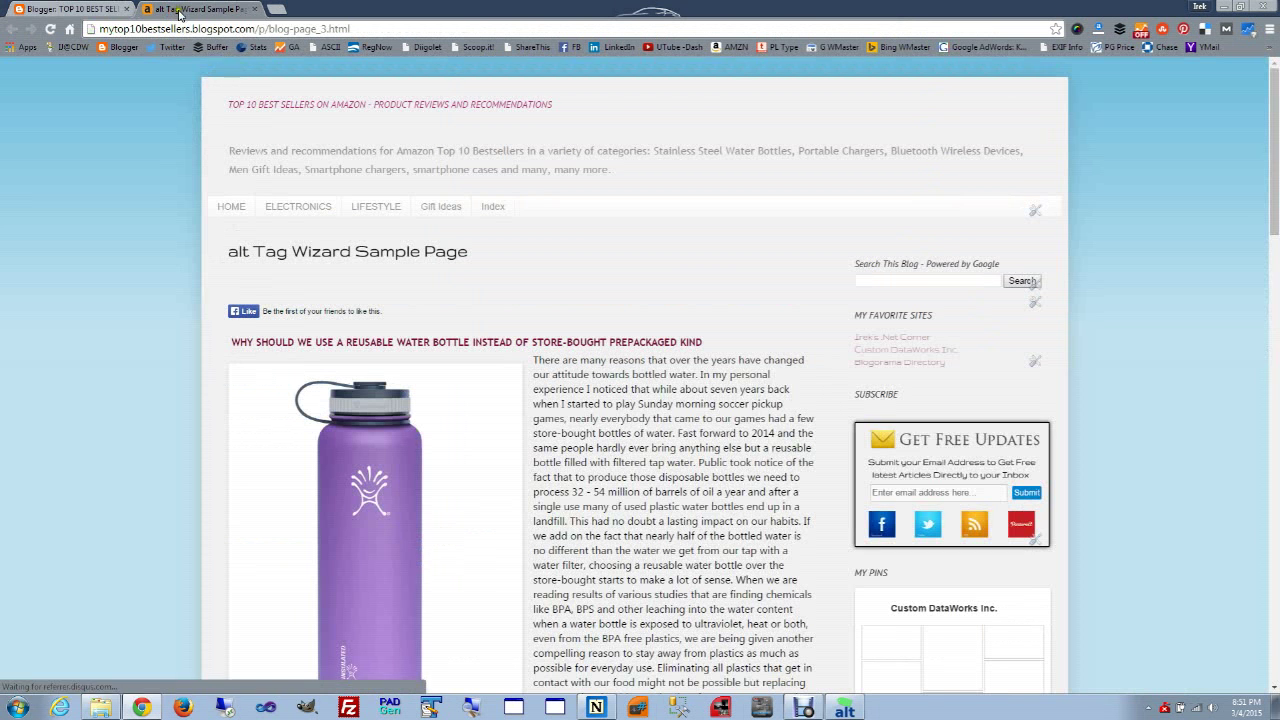
{"action": "right_click", "coordinate": [342, 466]}
{"action": "left_click", "coordinate": [364, 443]}
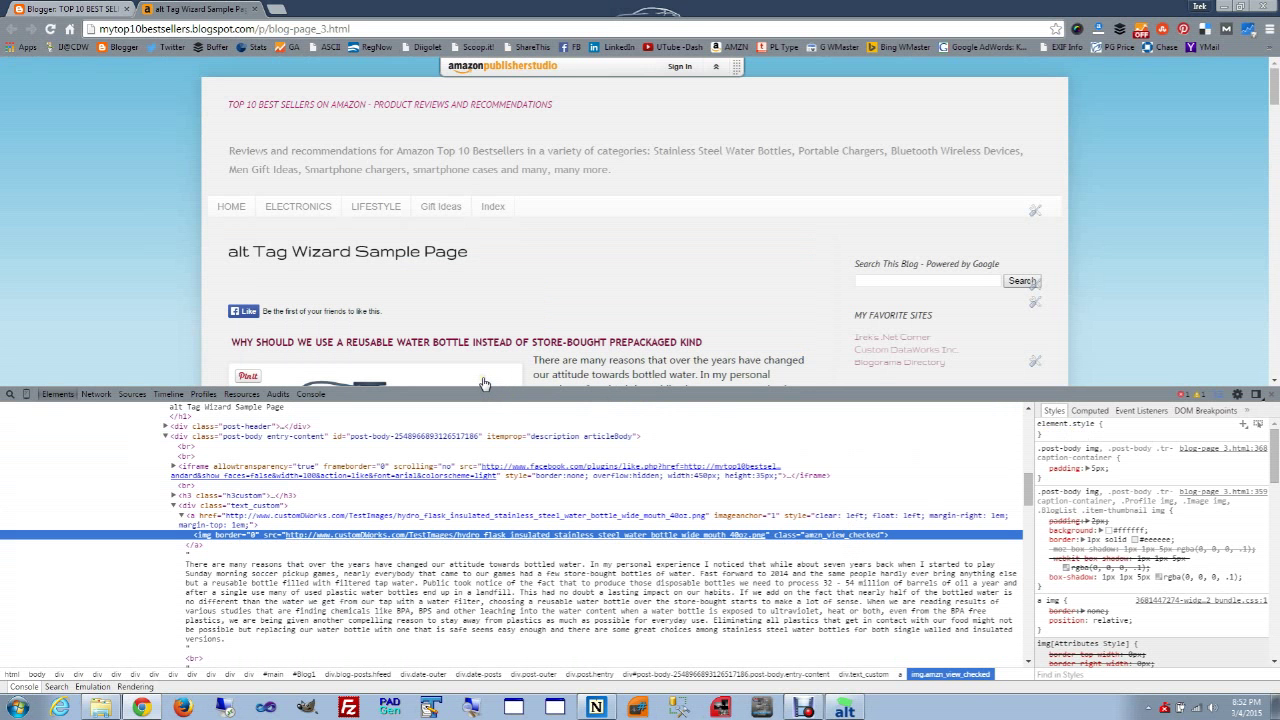
{"action": "left_click", "coordinate": [1275, 383]}
{"action": "scroll", "coordinate": [1275, 383], "scroll_direction": "down", "scroll_amount": 3}
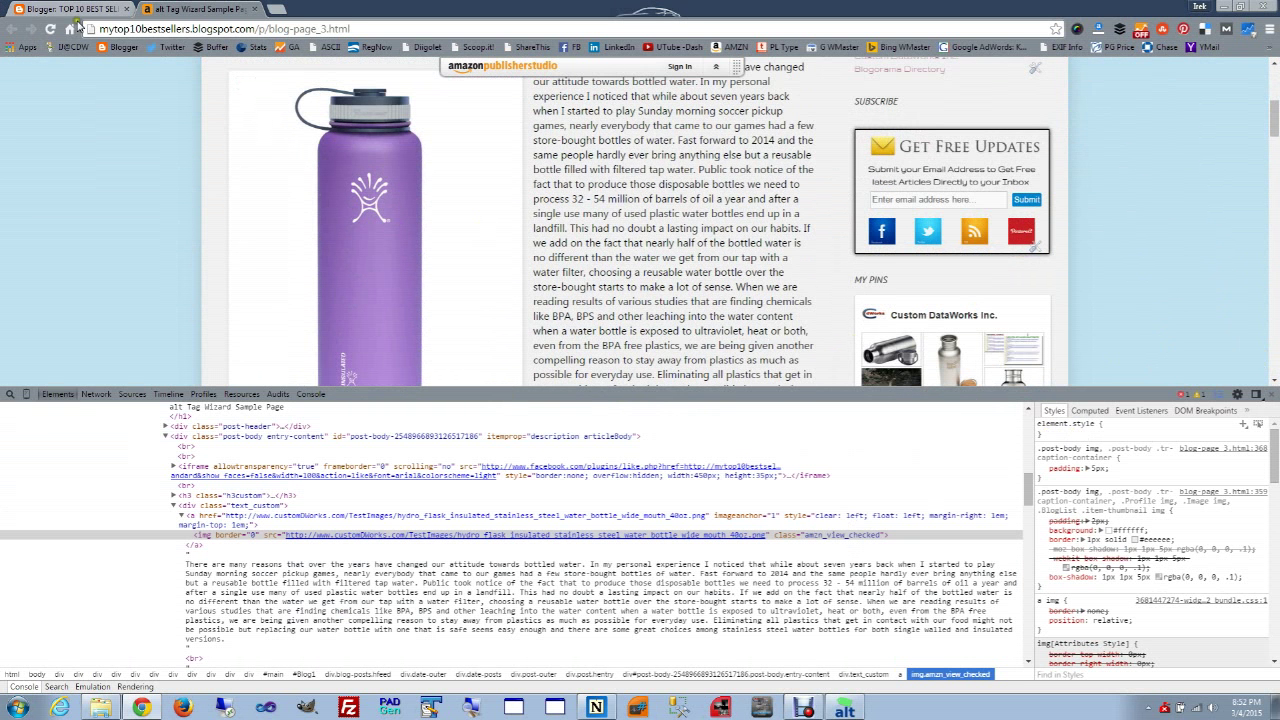
Reload the live sample page, verify the Hydro Flask bottle image's alt and title attributes, then close DevTools.
{"action": "left_click", "coordinate": [50, 28]}
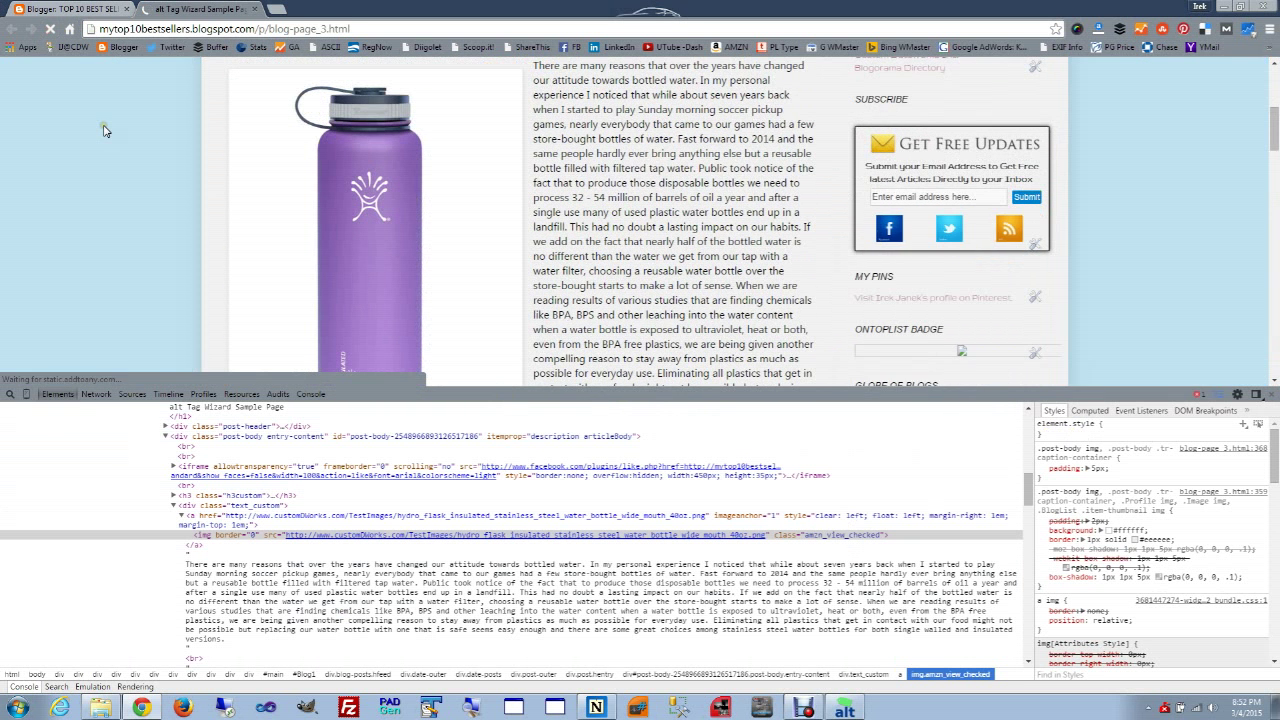
{"action": "right_click", "coordinate": [362, 200]}
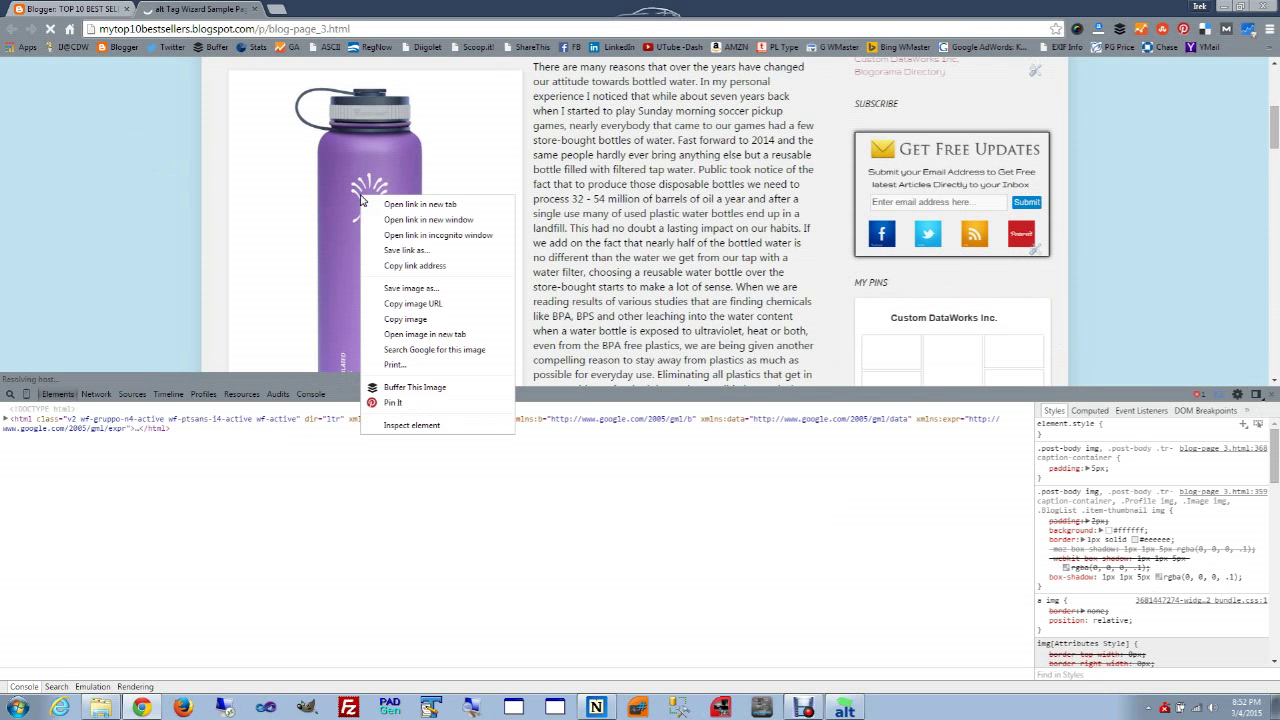
{"action": "left_click", "coordinate": [401, 427]}
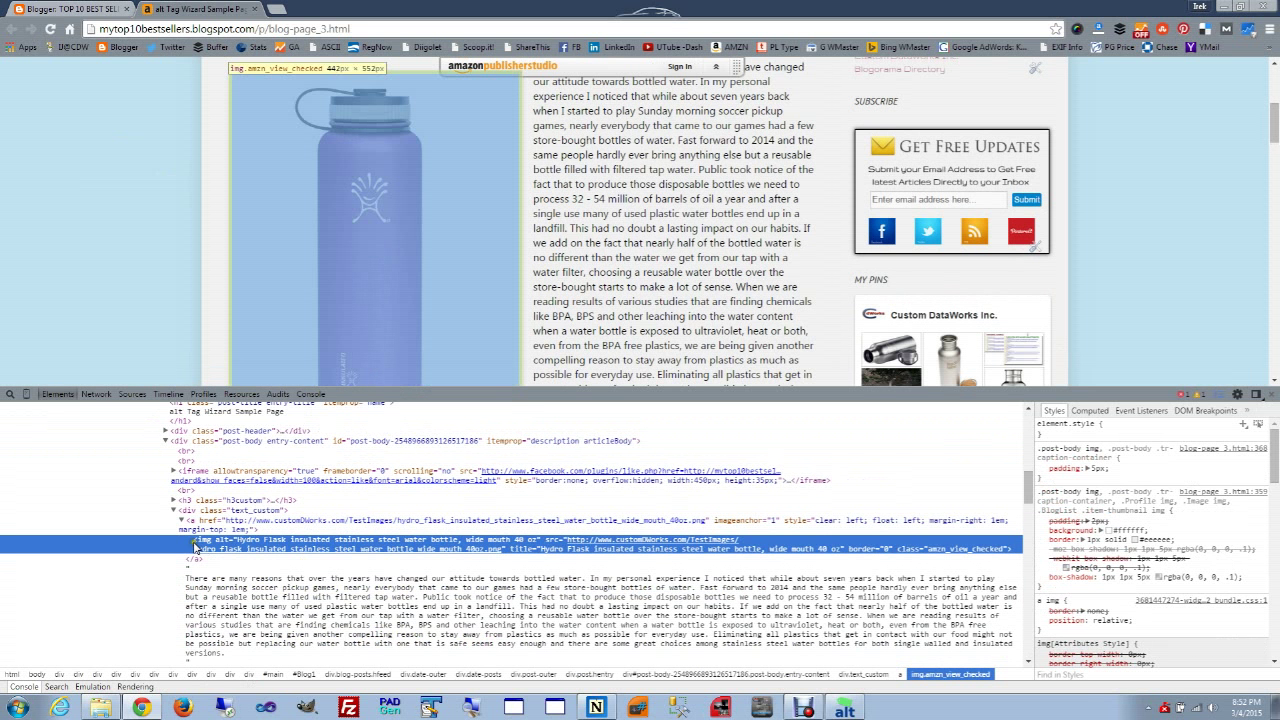
{"action": "mouse_move", "coordinate": [206, 541]}
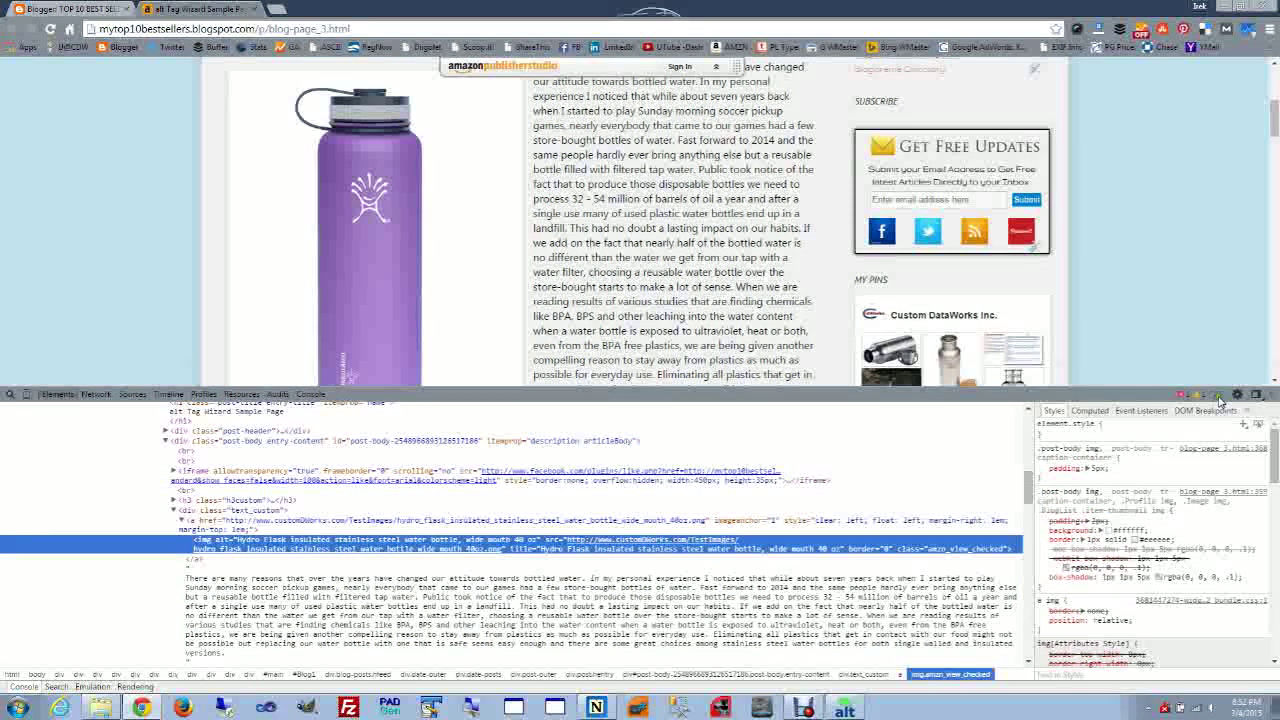
{"action": "left_click", "coordinate": [1271, 397]}
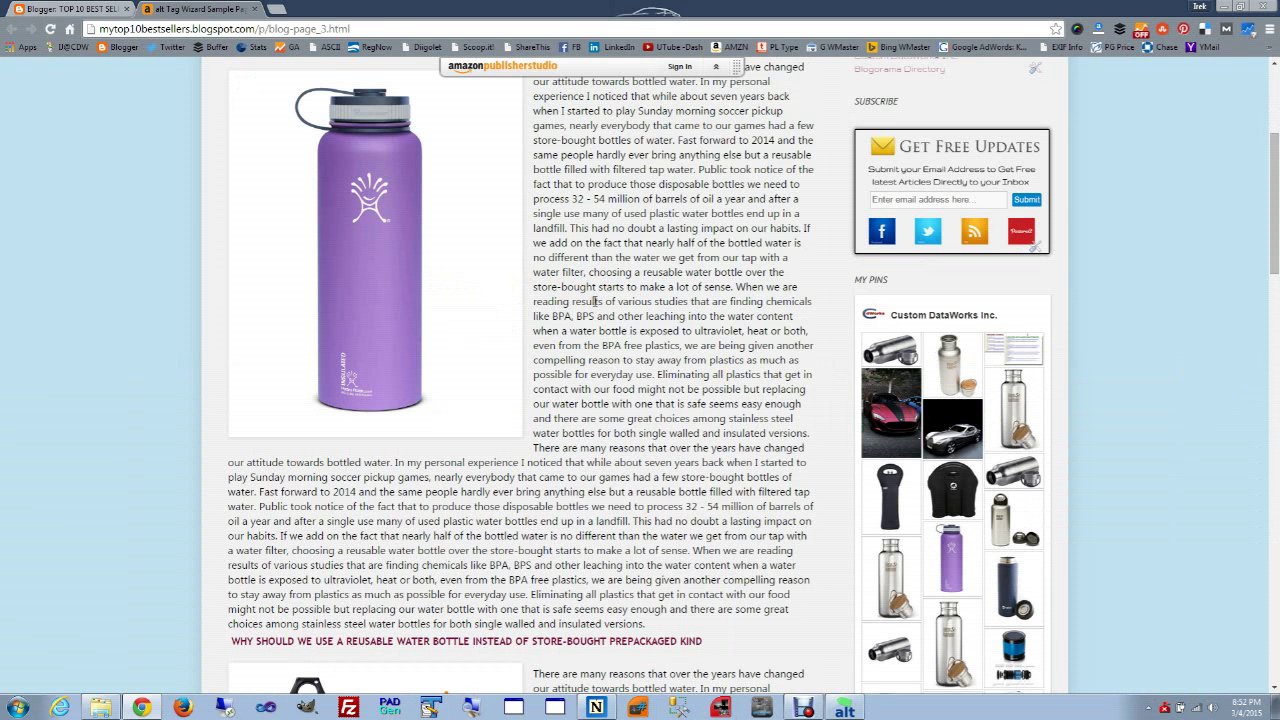
{"action": "mouse_move", "coordinate": [471, 306]}
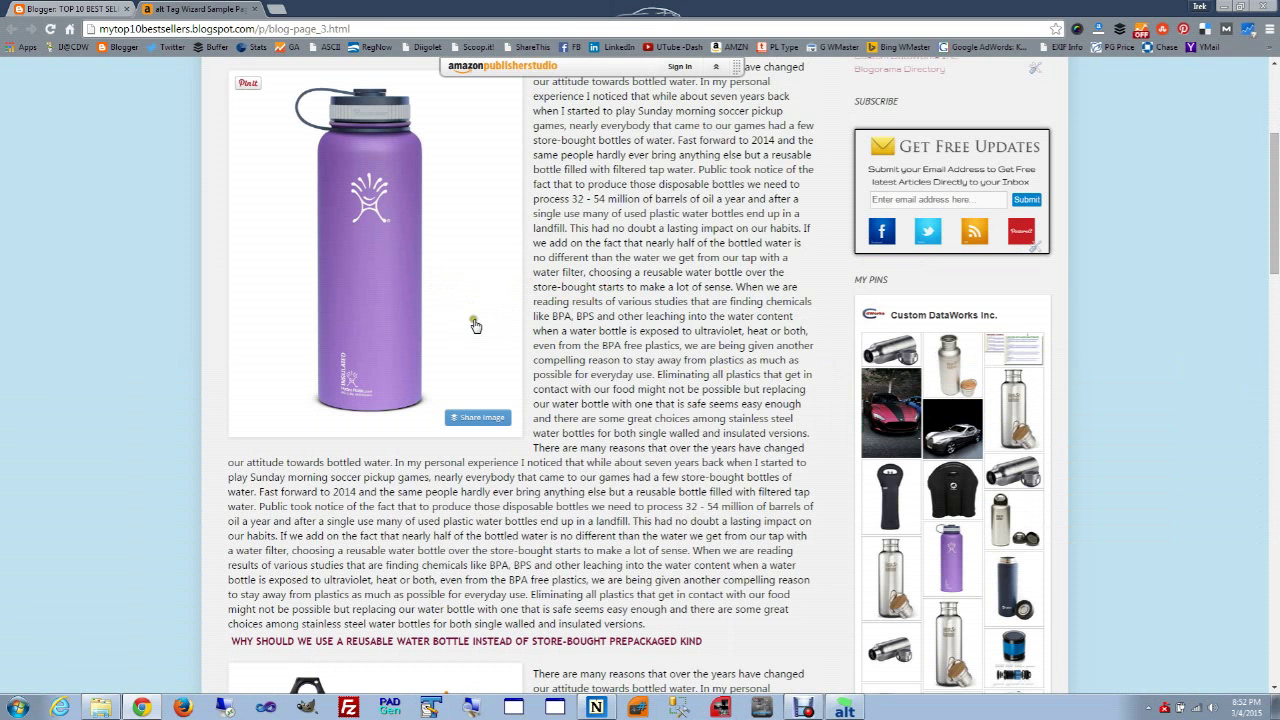